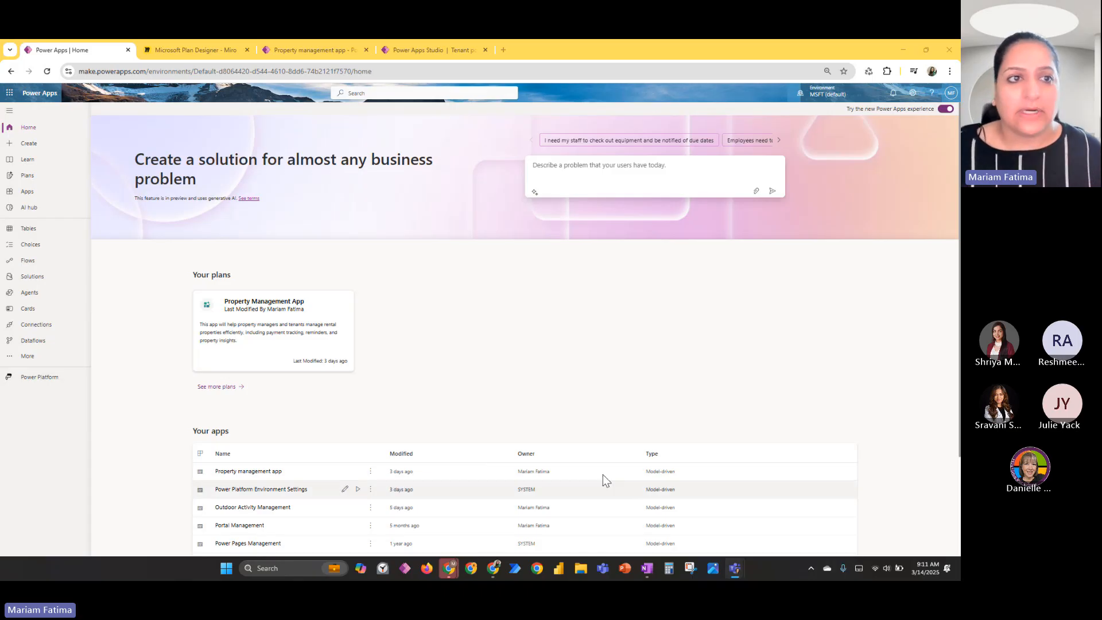
Step: Open the Plans page and check the Property Management Portal mind map on the Miro board
{"action": "left_click", "coordinate": [11, 71]}
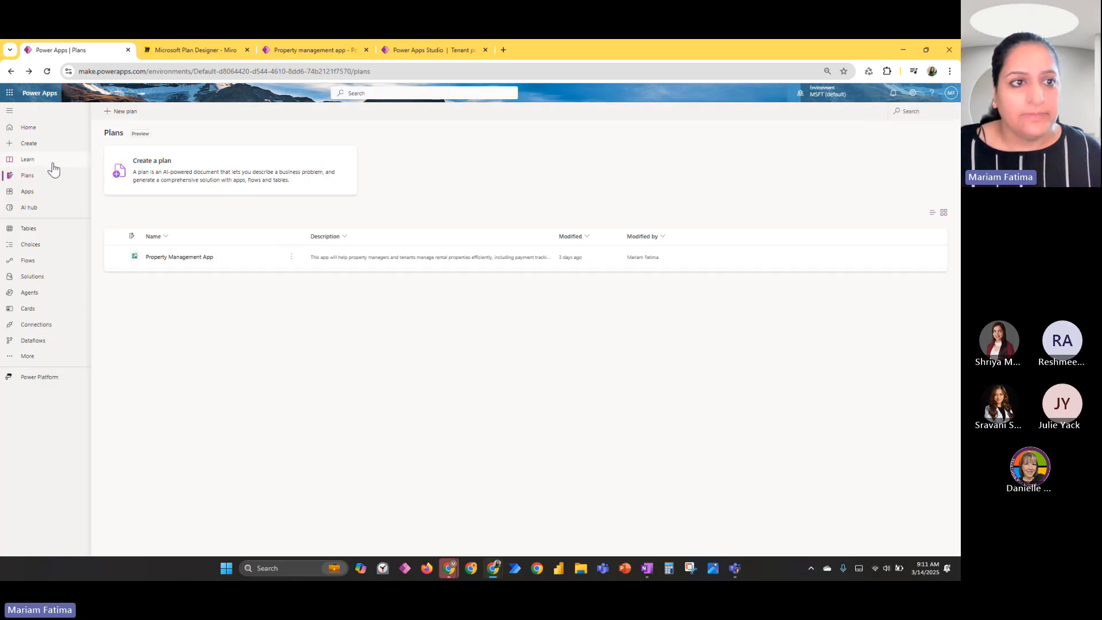
{"action": "left_click", "coordinate": [32, 129]}
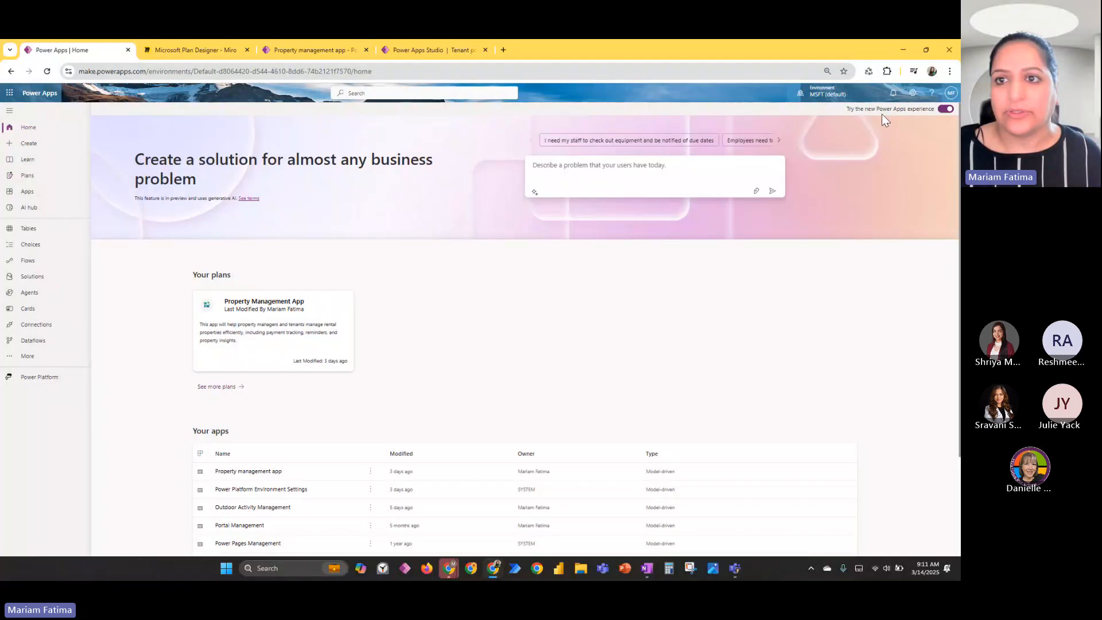
{"action": "left_click_drag", "start_coordinate": [877, 109], "coordinate": [933, 112]}
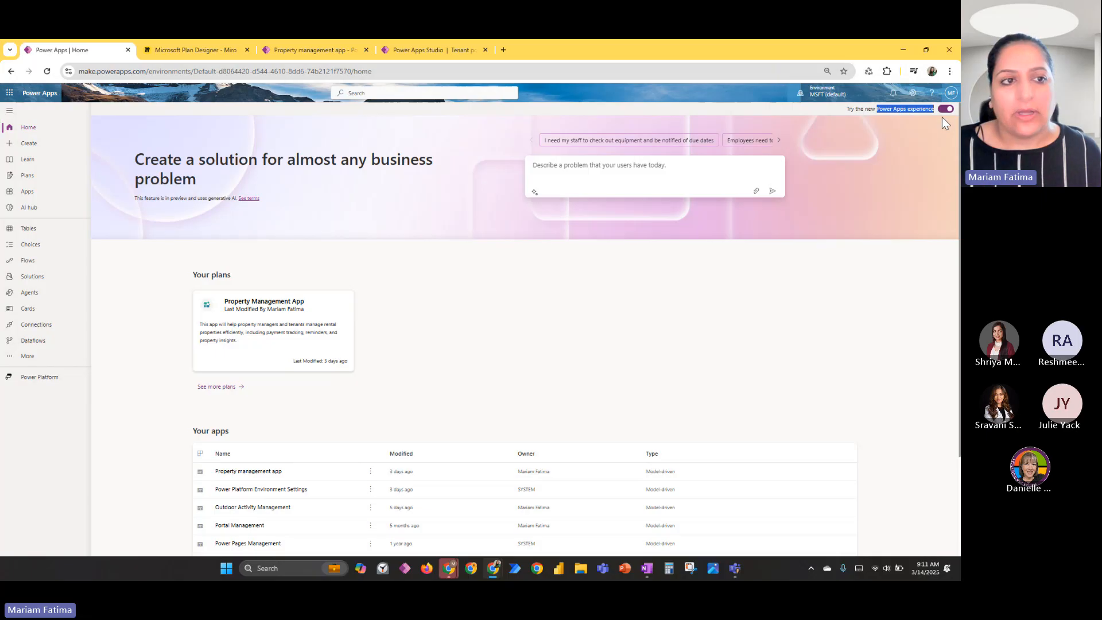
{"action": "left_click", "coordinate": [30, 177]}
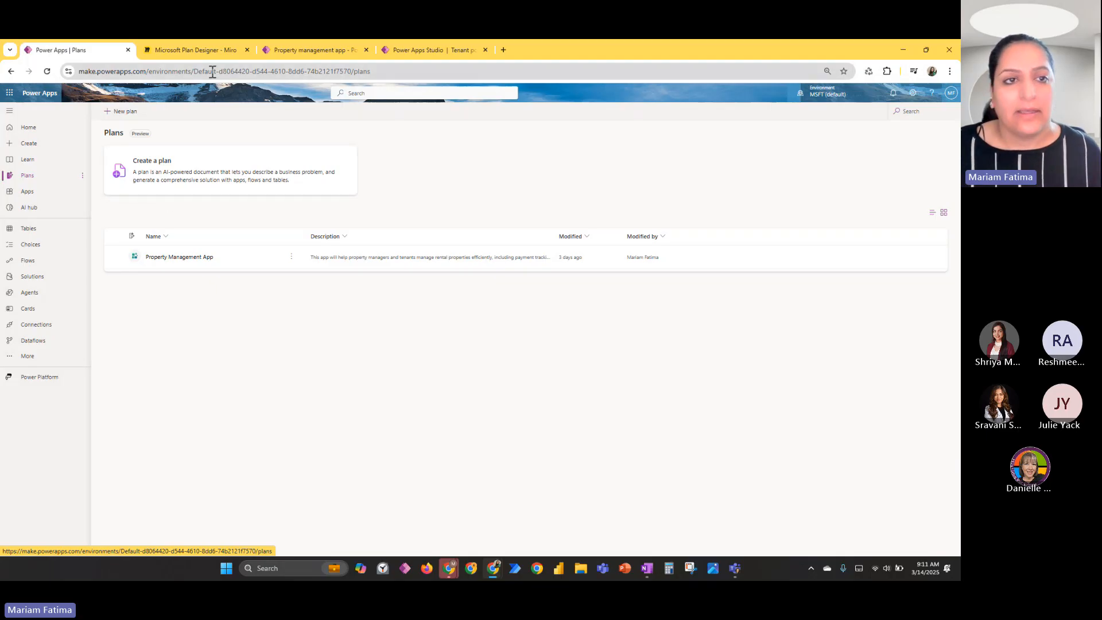
{"action": "left_click", "coordinate": [198, 52]}
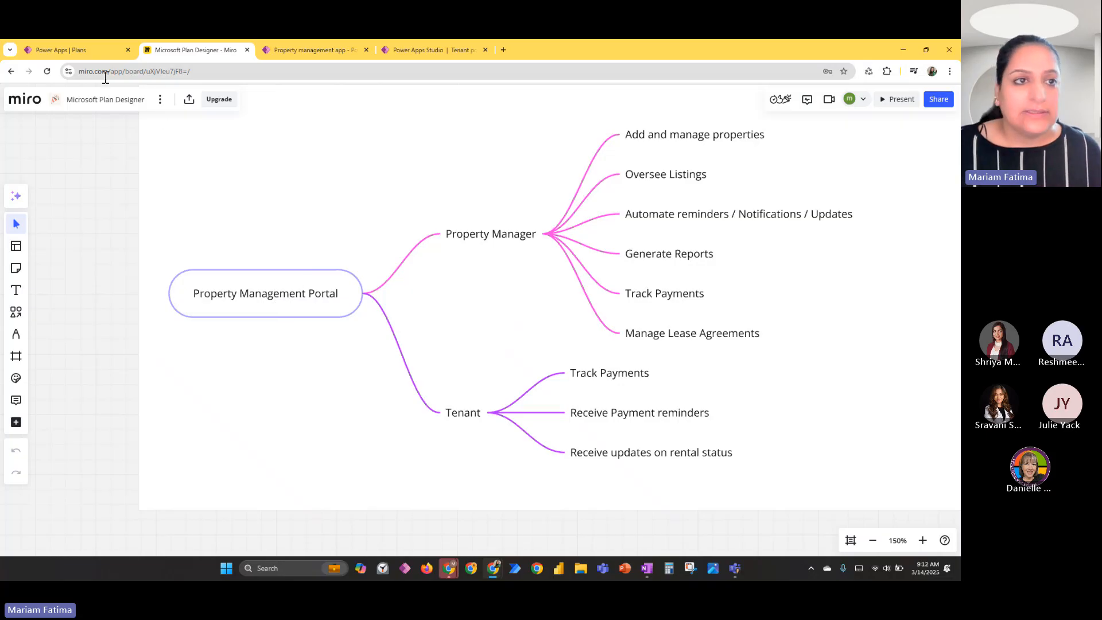
Step: Start a new plan in Power Apps for a Property Management App simplifying renting and managing properties, with rental payment reminders for property manager and tenants
{"action": "left_click", "coordinate": [84, 52]}
{"action": "left_click", "coordinate": [182, 170]}
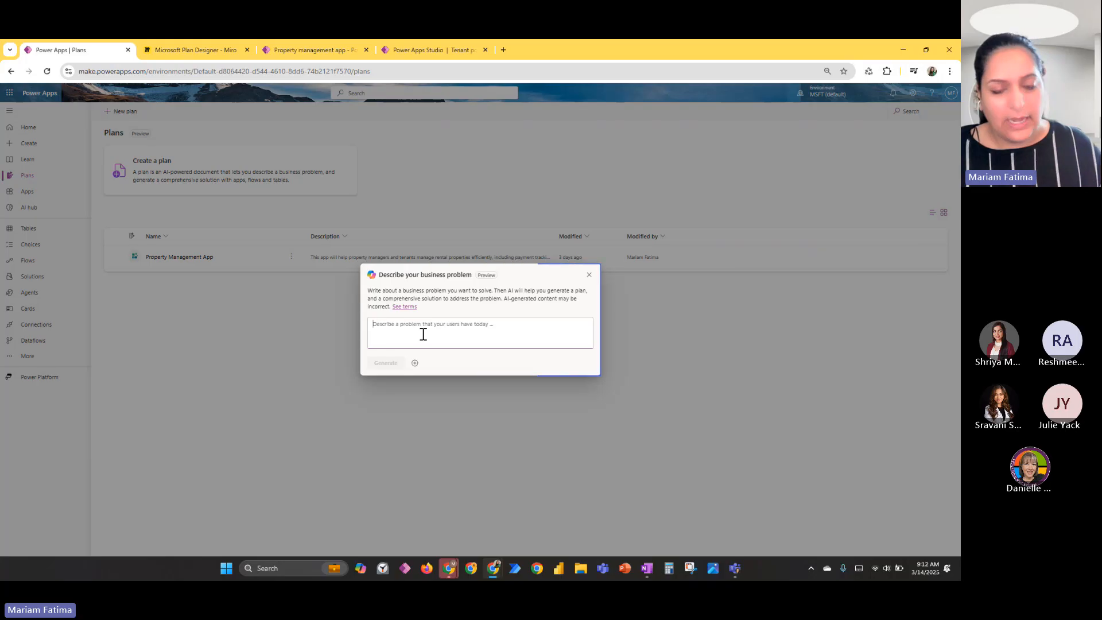
{"action": "type", "text": "Create a Property Management App to simplify renting and managing properties. The app should include the ability to send rental payment reminders to the property manager and tenants."}
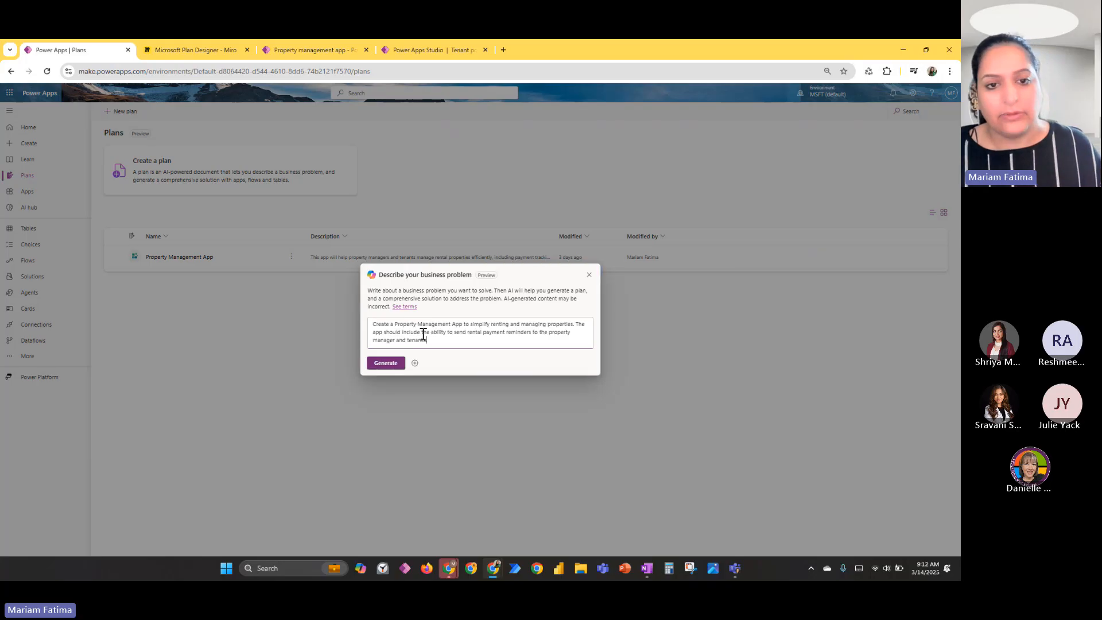
Step: Attach the Plan Deisnger Mind Map image from the Downloads folder to the business problem and generate the plan
{"action": "left_click", "coordinate": [415, 362]}
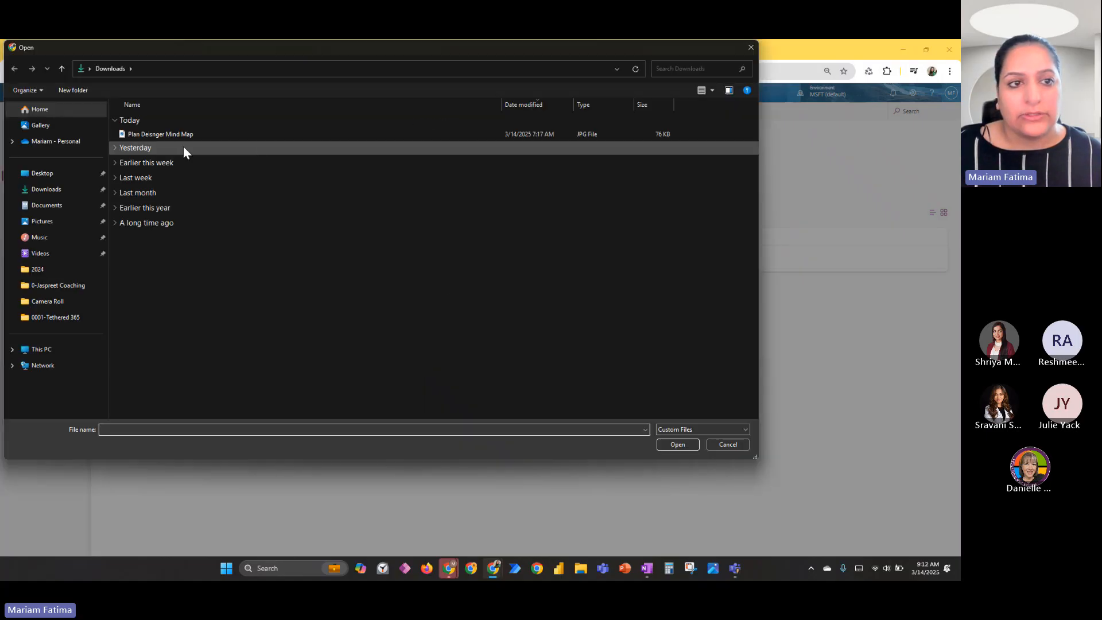
{"action": "left_click", "coordinate": [183, 135]}
{"action": "left_click", "coordinate": [680, 444]}
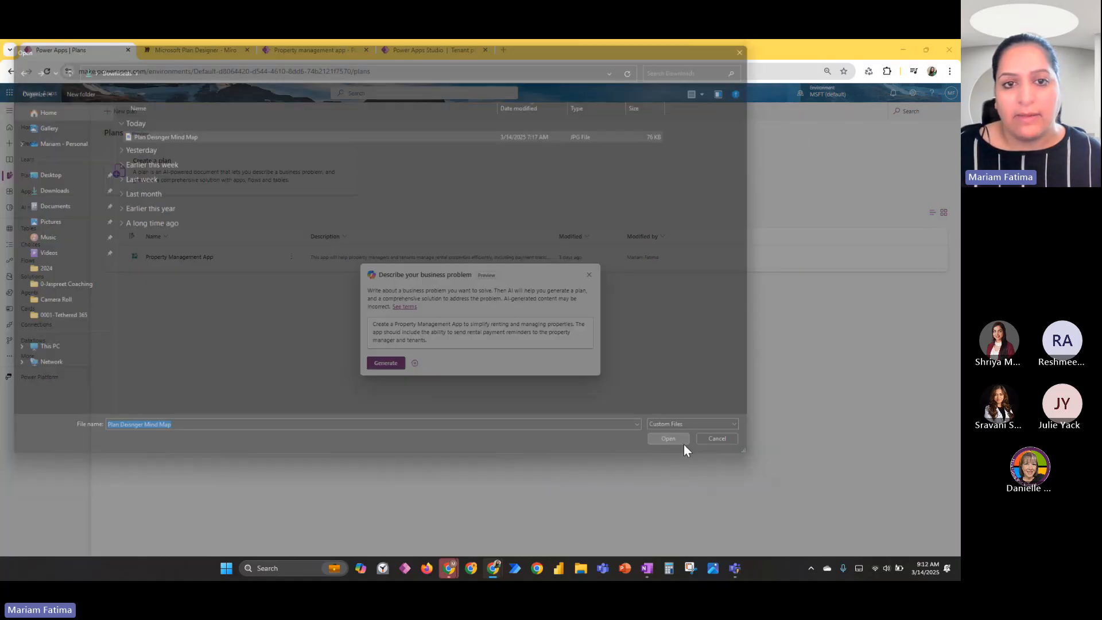
{"action": "left_click", "coordinate": [395, 370]}
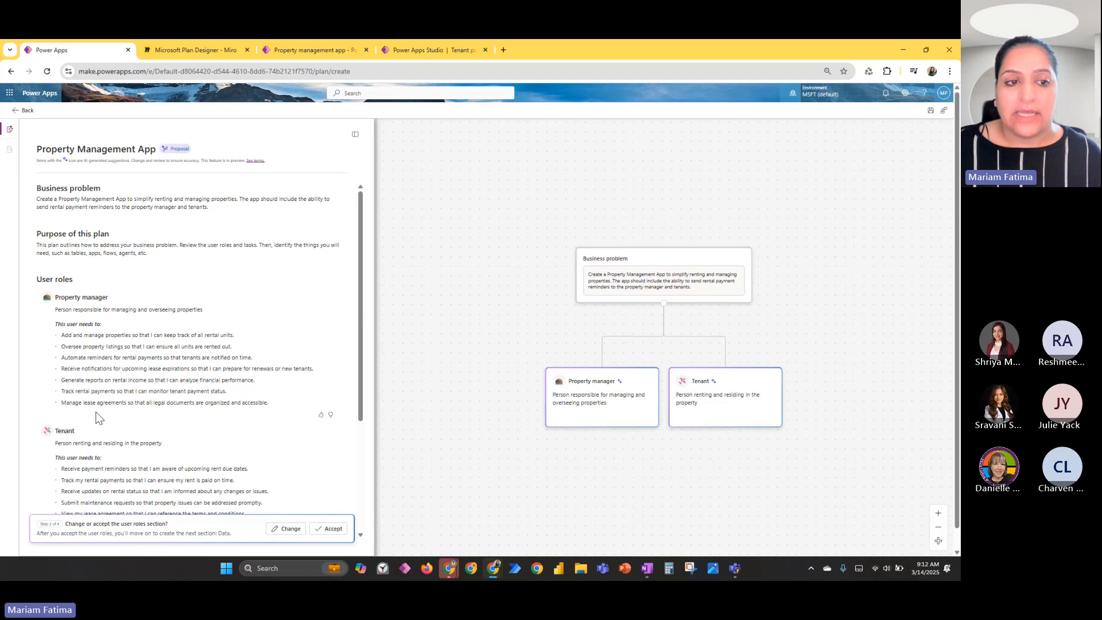
Step: Review the proposed Property manager and Tenant role needs, including tenant maintenance requests, and the plan's references
{"action": "scroll", "coordinate": [119, 421], "scroll_direction": "down", "scroll_amount": 3}
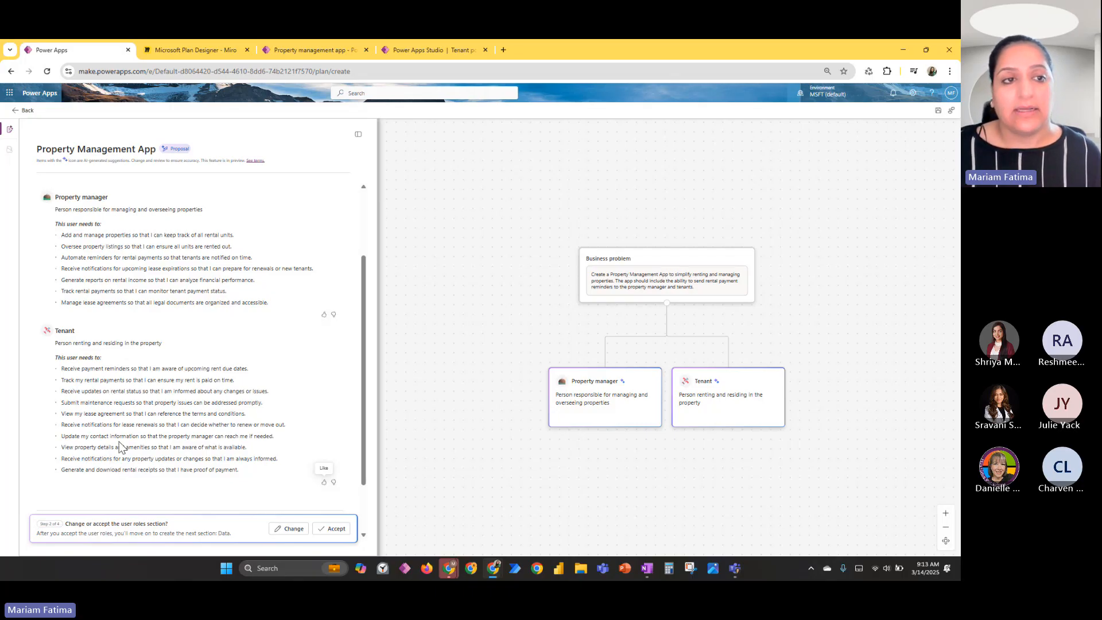
{"action": "scroll", "coordinate": [120, 373], "scroll_direction": "up", "scroll_amount": 3}
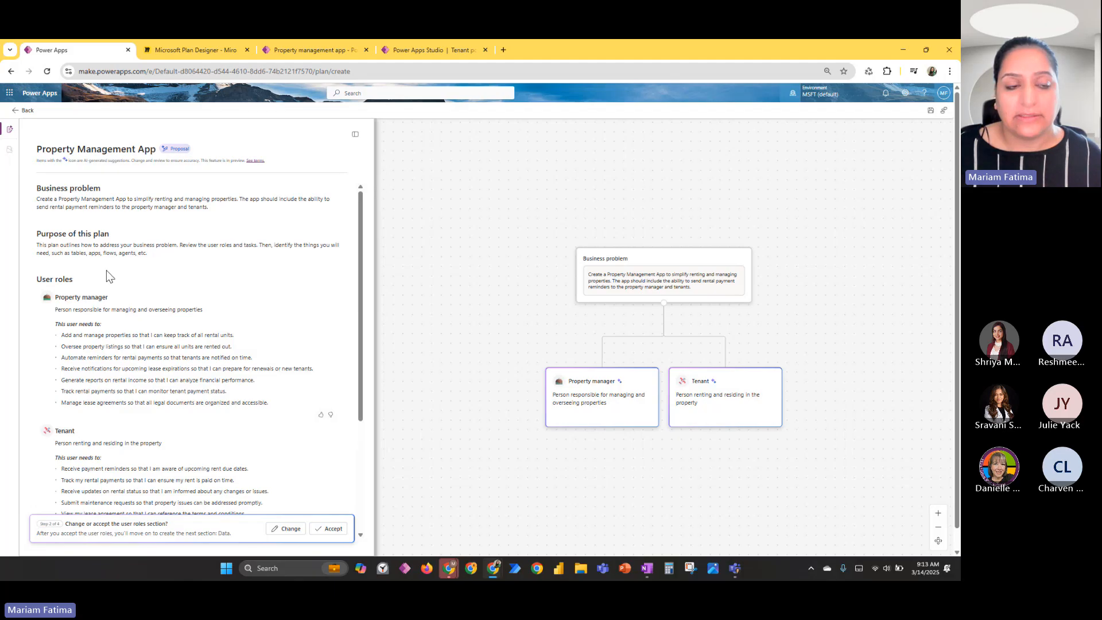
{"action": "scroll", "coordinate": [115, 402], "scroll_direction": "down", "scroll_amount": 3}
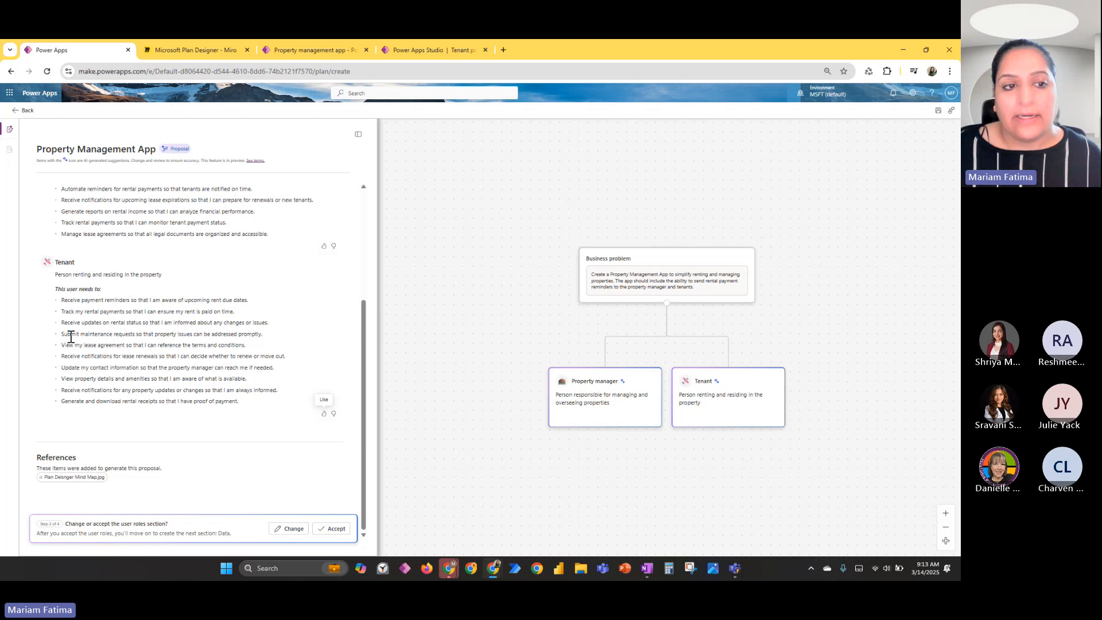
{"action": "left_click_drag", "start_coordinate": [79, 336], "coordinate": [133, 339]}
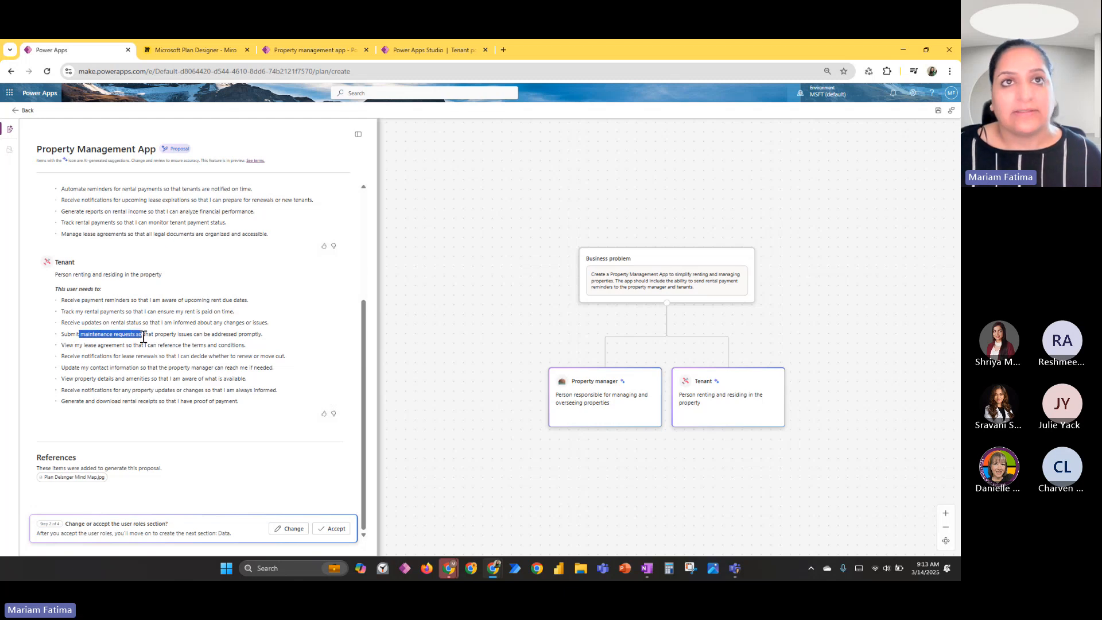
{"action": "scroll", "coordinate": [191, 457], "scroll_direction": "up", "scroll_amount": 1}
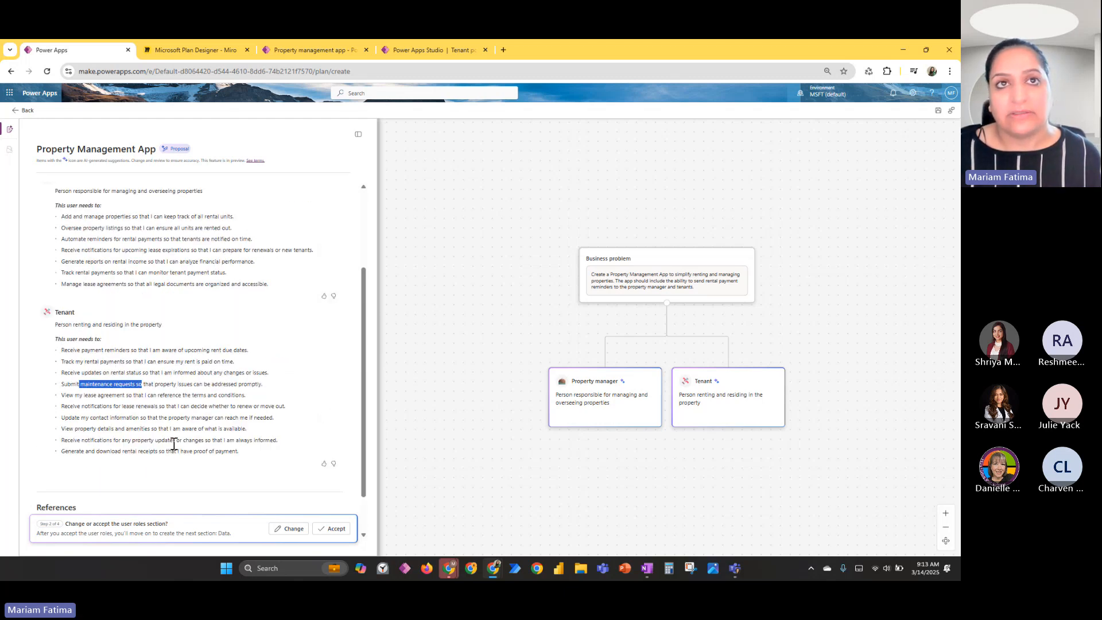
{"action": "scroll", "coordinate": [174, 443], "scroll_direction": "down", "scroll_amount": 1}
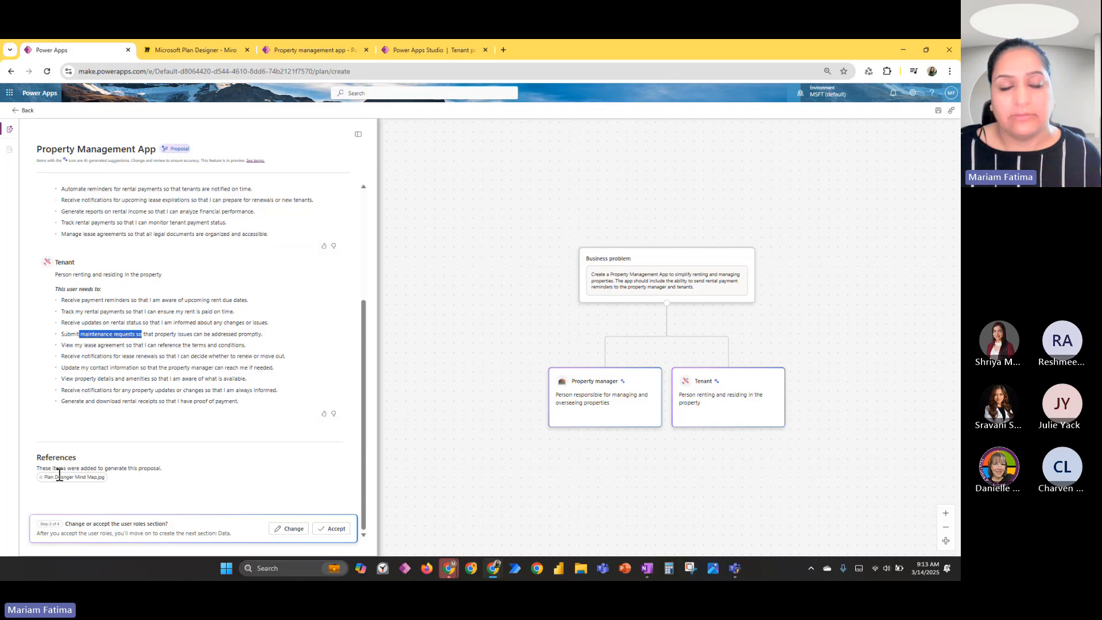
{"action": "scroll", "coordinate": [99, 482], "scroll_direction": "up", "scroll_amount": 3}
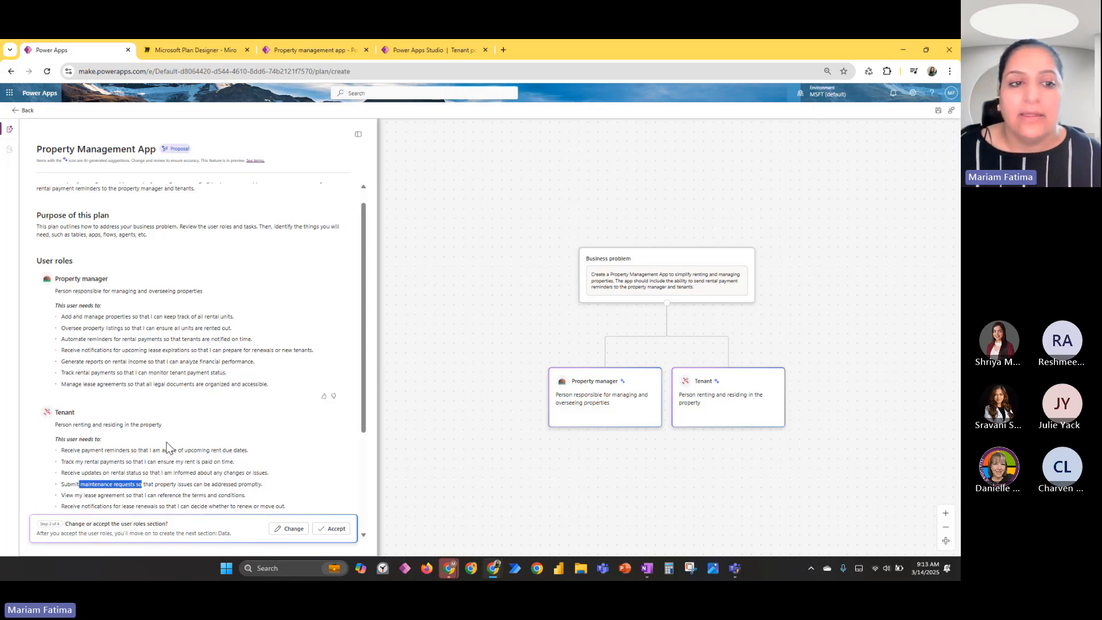
{"action": "scroll", "coordinate": [168, 445], "scroll_direction": "down", "scroll_amount": 2}
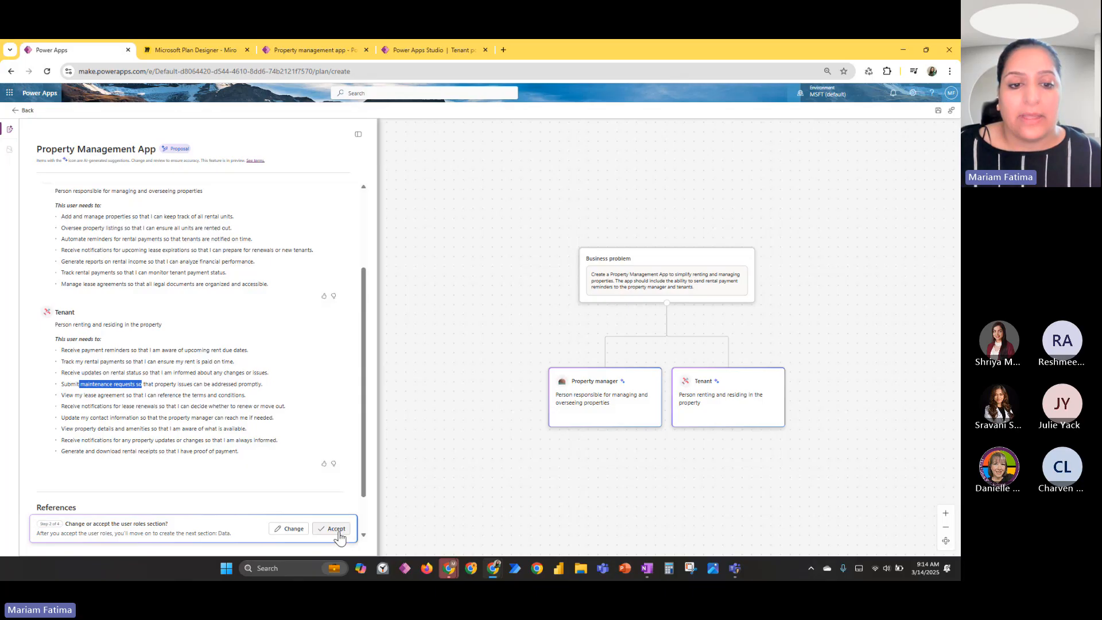
Step: Request a change to the user roles: "Add a dashboard for a property manager to provide an insight of all properties"
{"action": "left_click", "coordinate": [291, 528]}
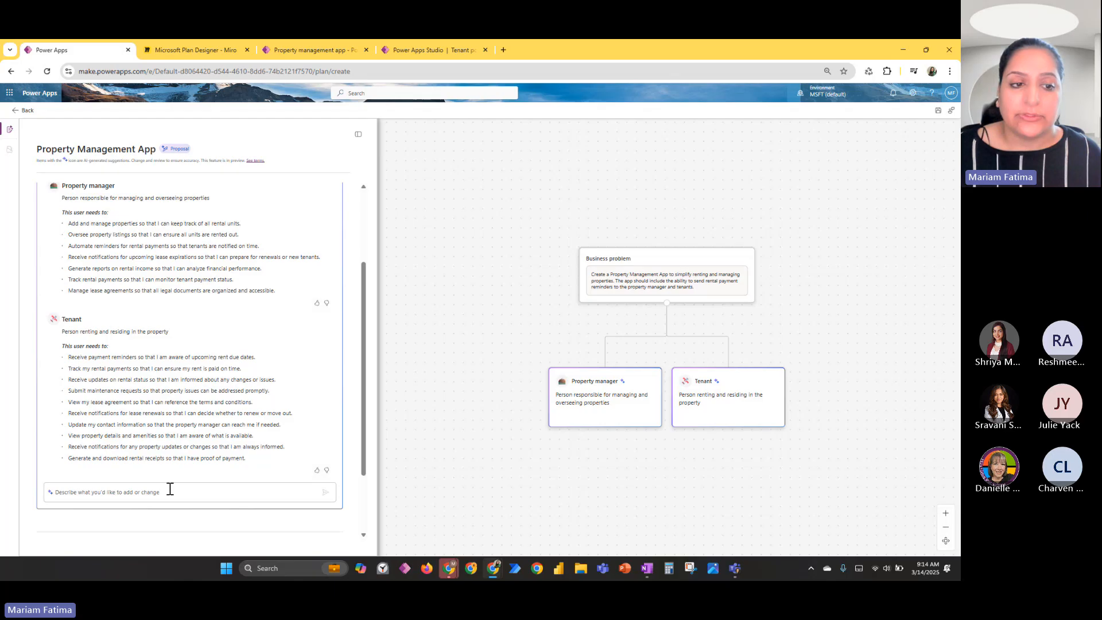
{"action": "key", "text": "alt+Tab"}
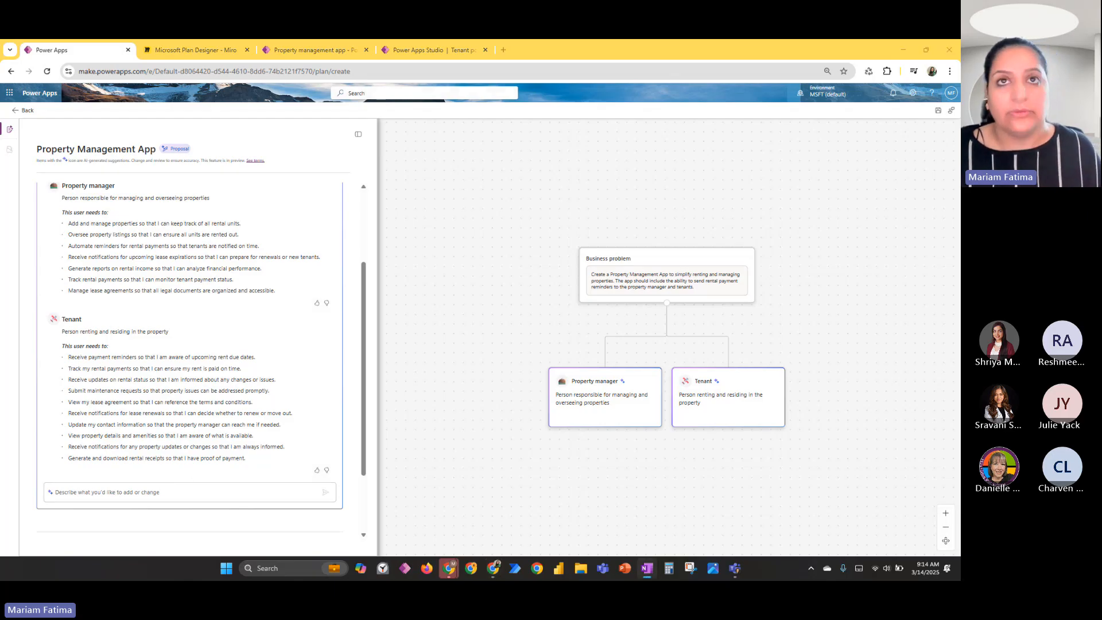
{"action": "left_click", "coordinate": [124, 491]}
{"action": "type", "text": "Add a dashboard for a property manager to provide an insight of all properties"}
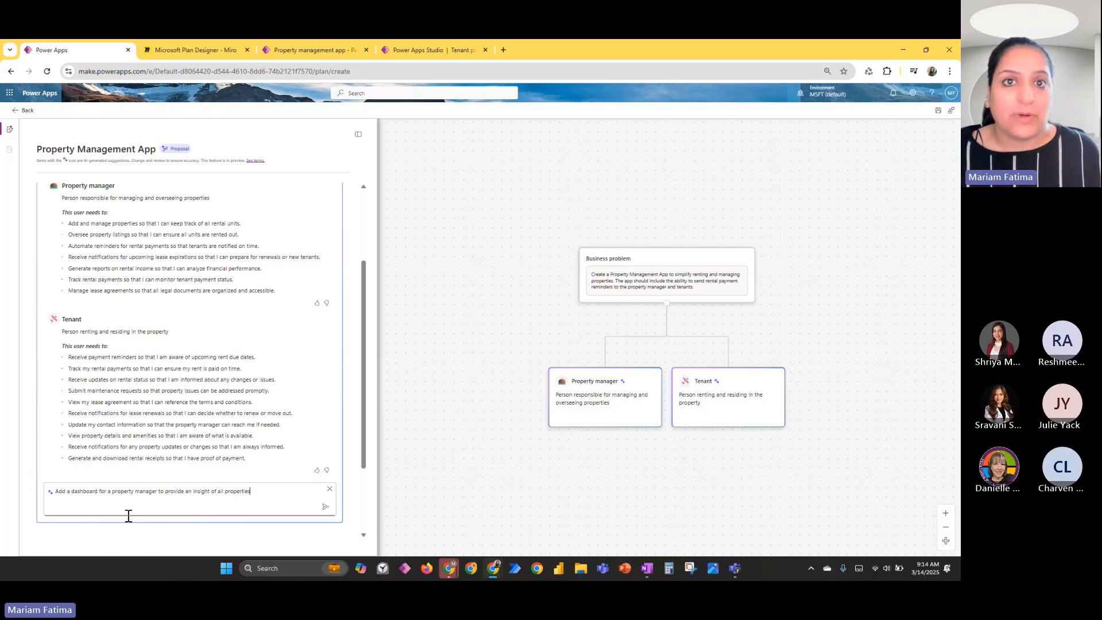
{"action": "left_click", "coordinate": [326, 508]}
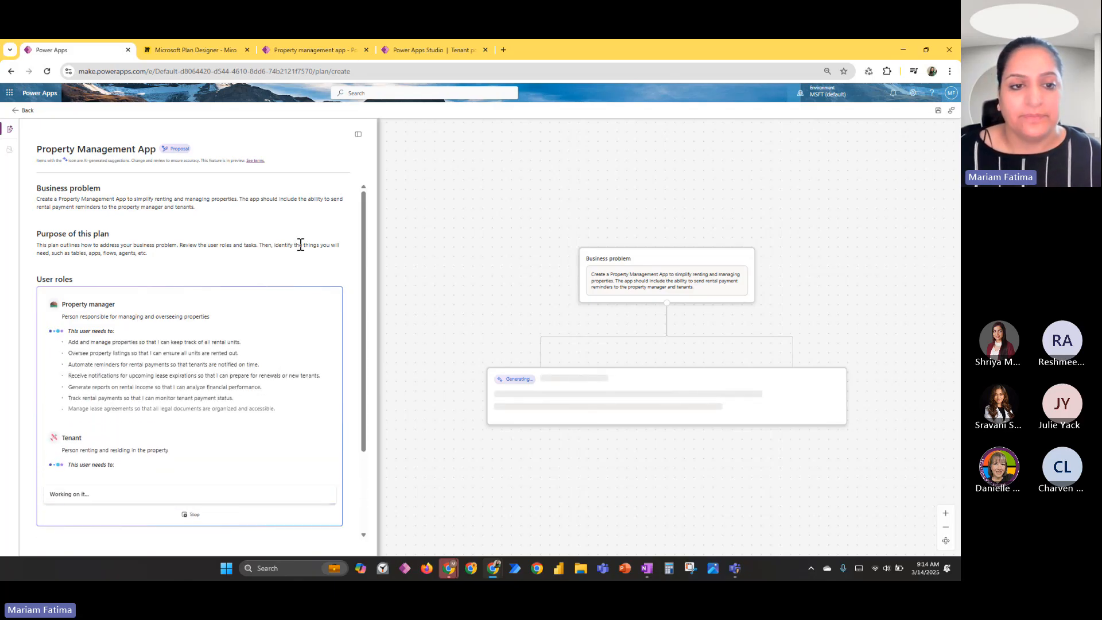
Step: Keep the dashboard addition to the Property manager role and accept the user roles section
{"action": "scroll", "coordinate": [315, 281], "scroll_direction": "down", "scroll_amount": 3}
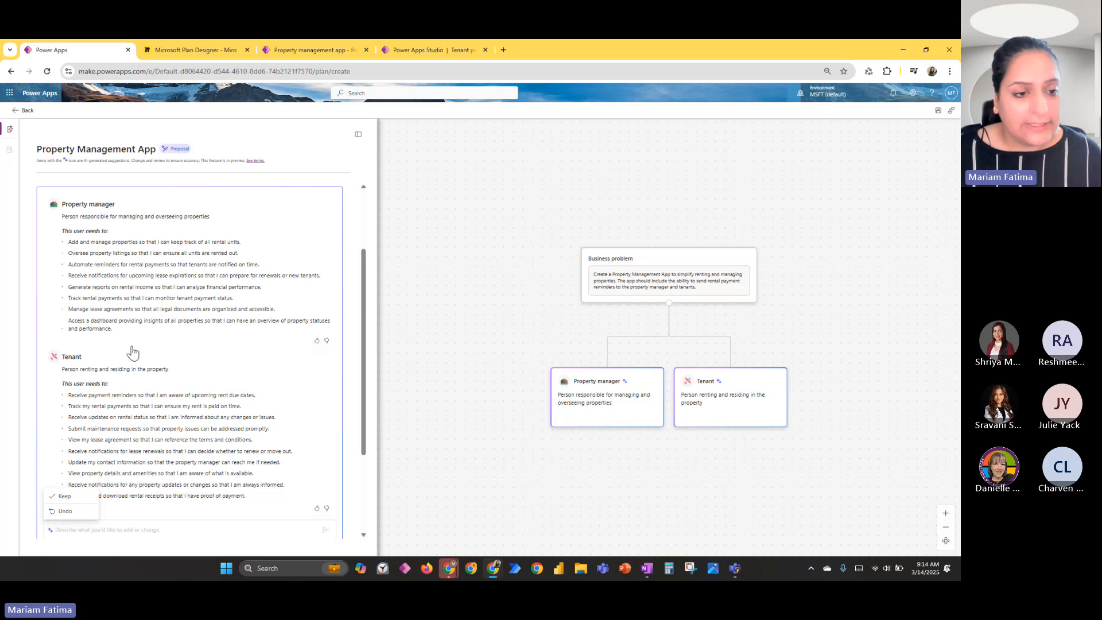
{"action": "scroll", "coordinate": [129, 351], "scroll_direction": "down", "scroll_amount": 1}
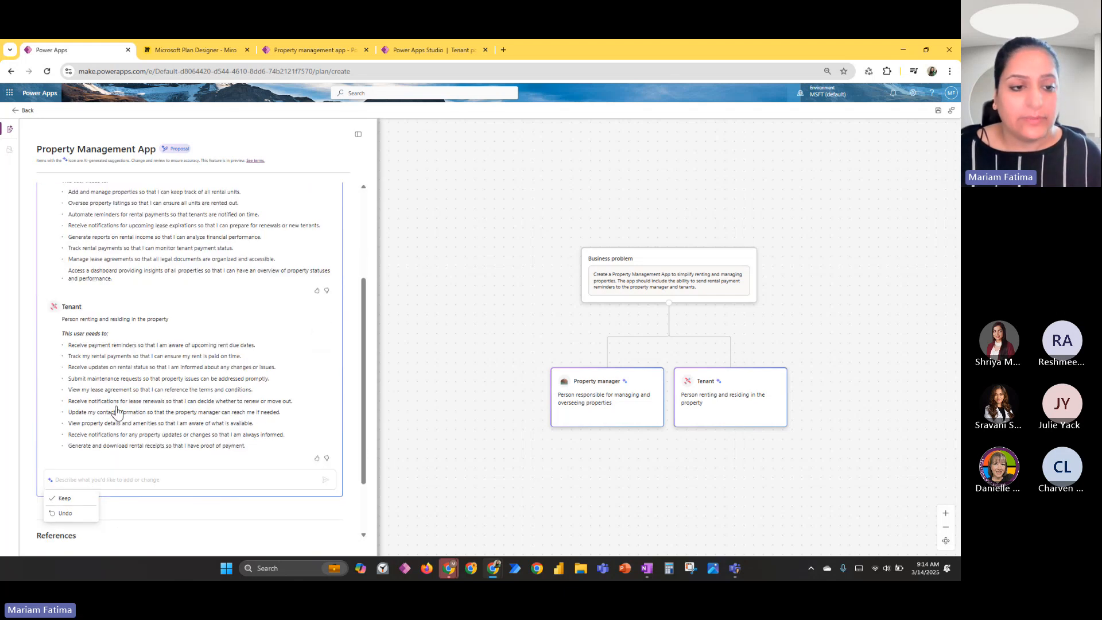
{"action": "left_click", "coordinate": [65, 498]}
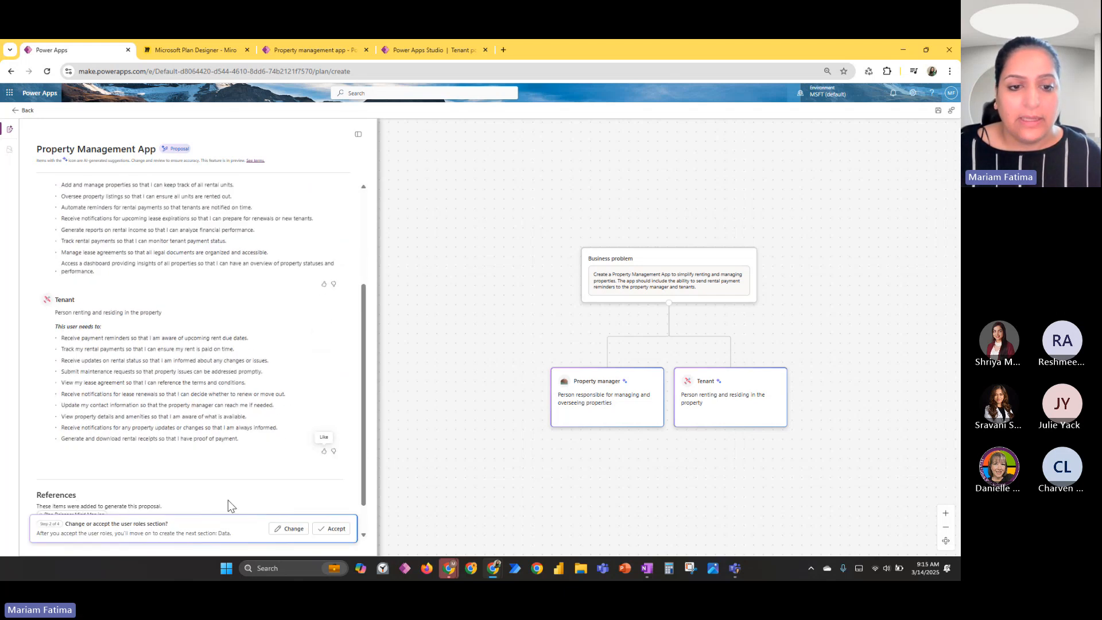
{"action": "left_click", "coordinate": [337, 528]}
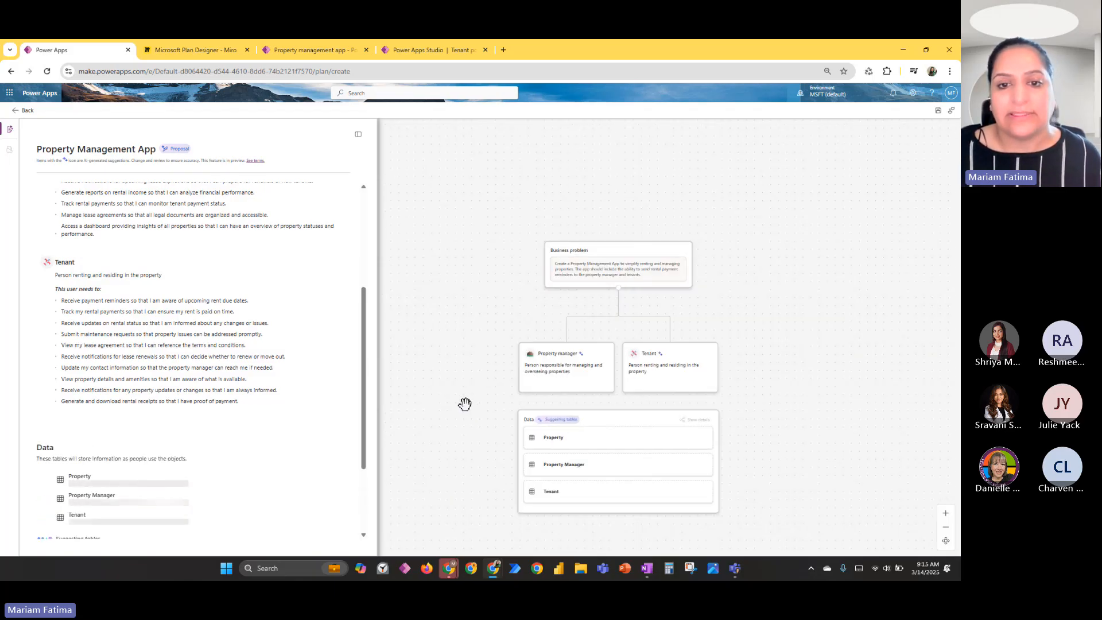
Step: Check the proposed data tables and their relationship details, and accept the Data tables section
{"action": "scroll", "coordinate": [465, 404], "scroll_direction": "up", "scroll_amount": 3}
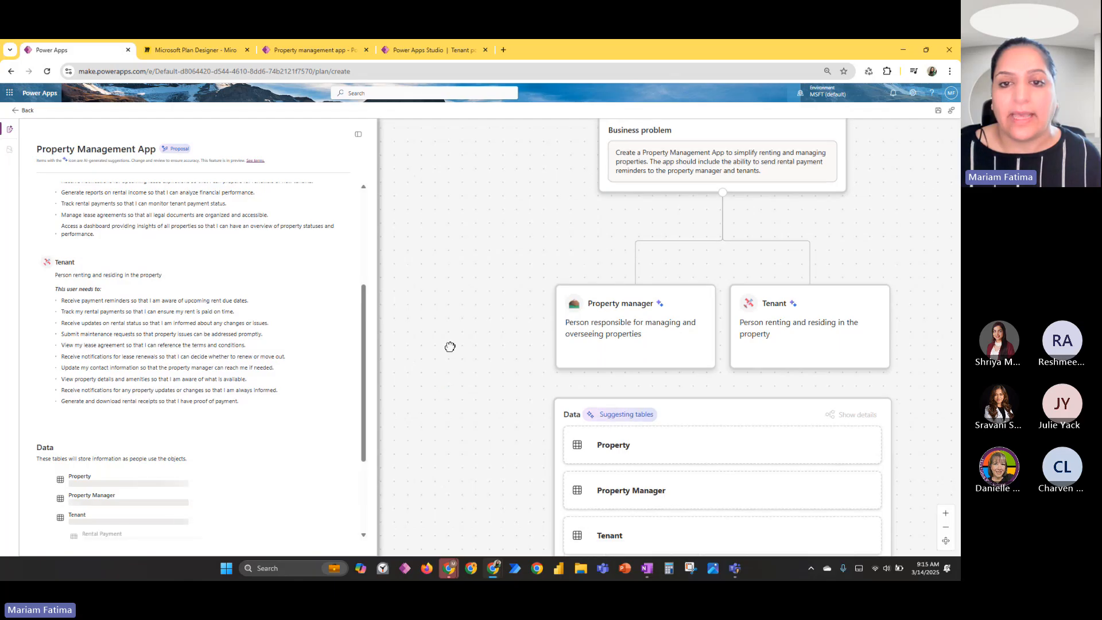
{"action": "left_click_drag", "start_coordinate": [450, 347], "coordinate": [414, 241]}
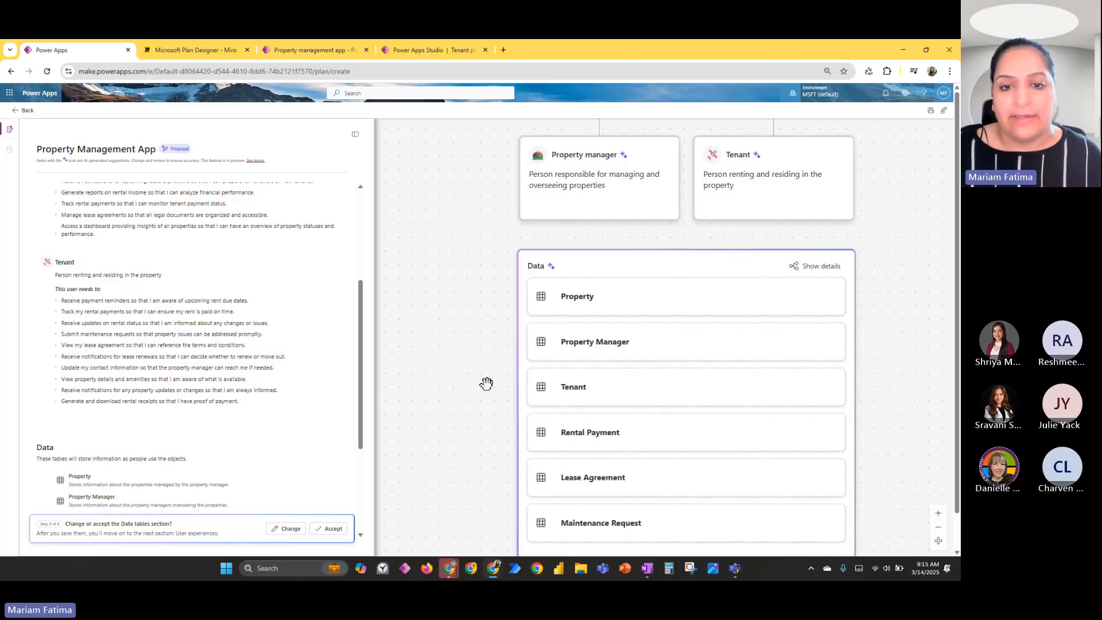
{"action": "left_click_drag", "start_coordinate": [487, 384], "coordinate": [485, 355]}
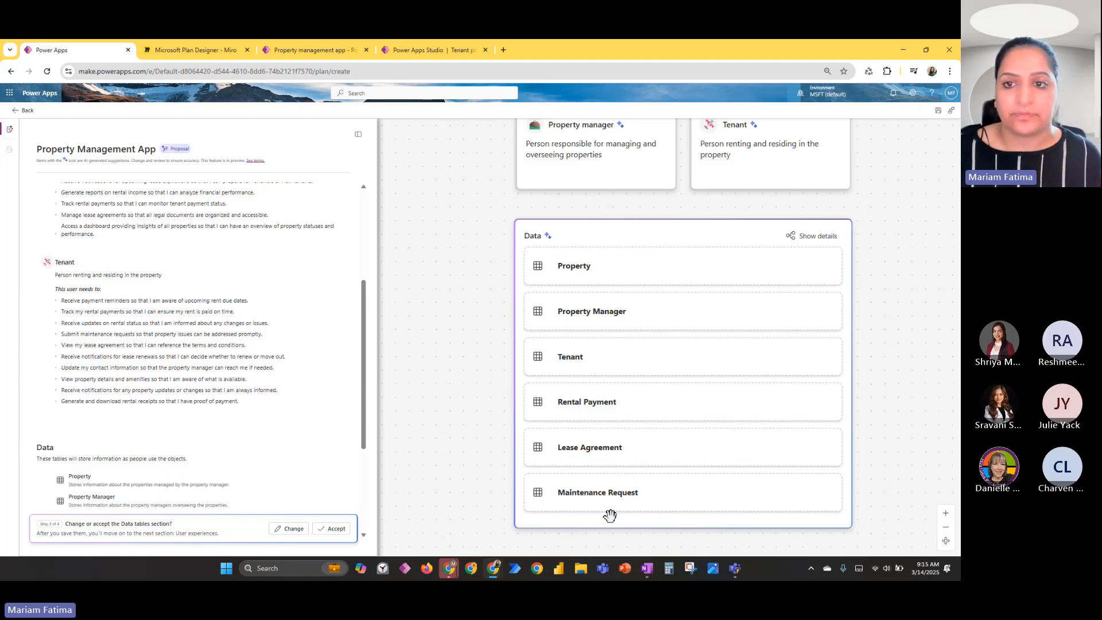
{"action": "left_click", "coordinate": [815, 241]}
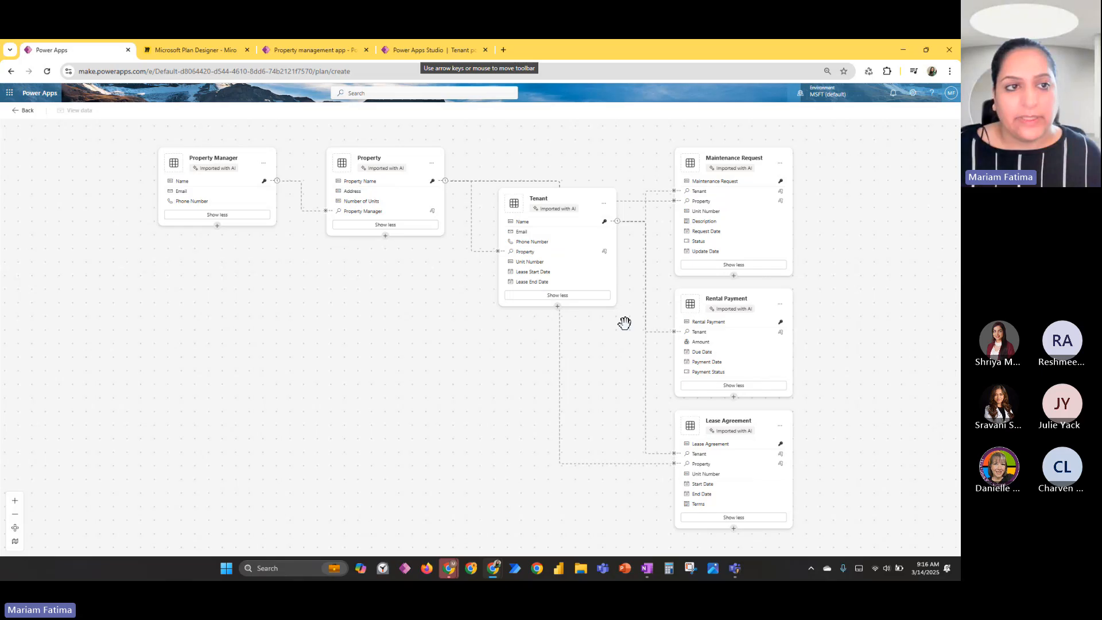
{"action": "left_click", "coordinate": [27, 113]}
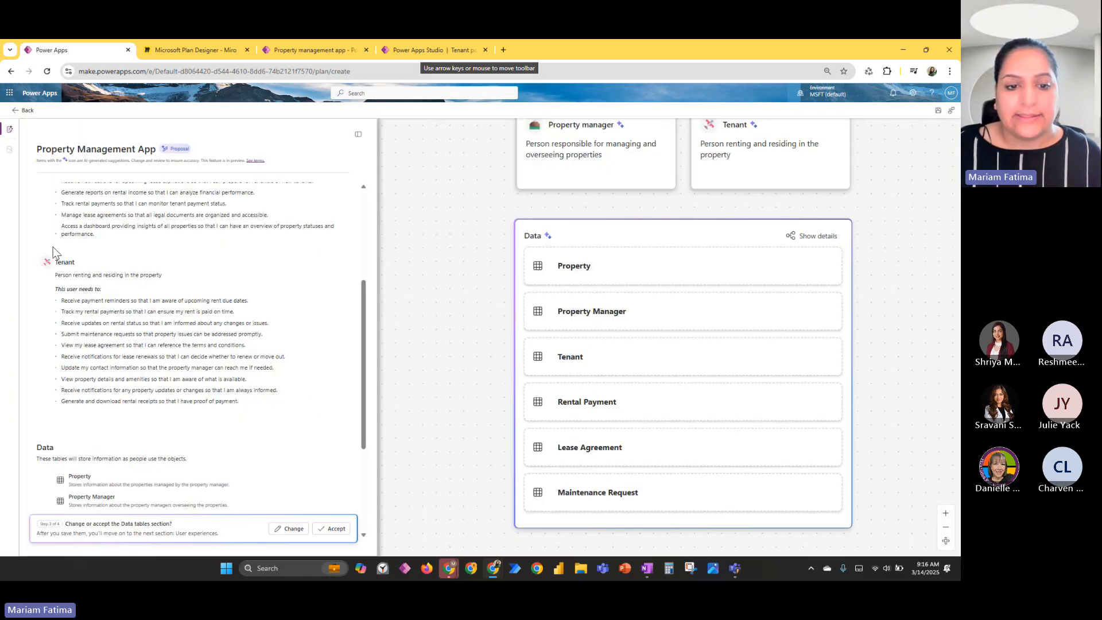
{"action": "left_click", "coordinate": [336, 529]}
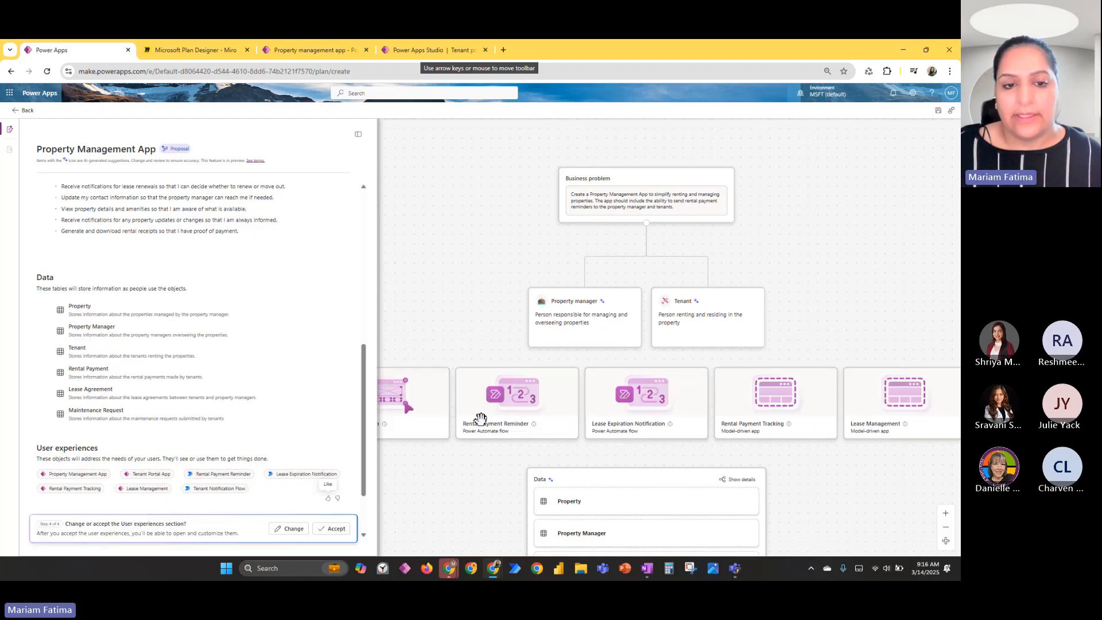
Step: Review the proposed user experiences on the plan diagram, from the Property Management App canvas app through to the Tenant Notification Flow
{"action": "left_click_drag", "start_coordinate": [450, 470], "coordinate": [630, 376]}
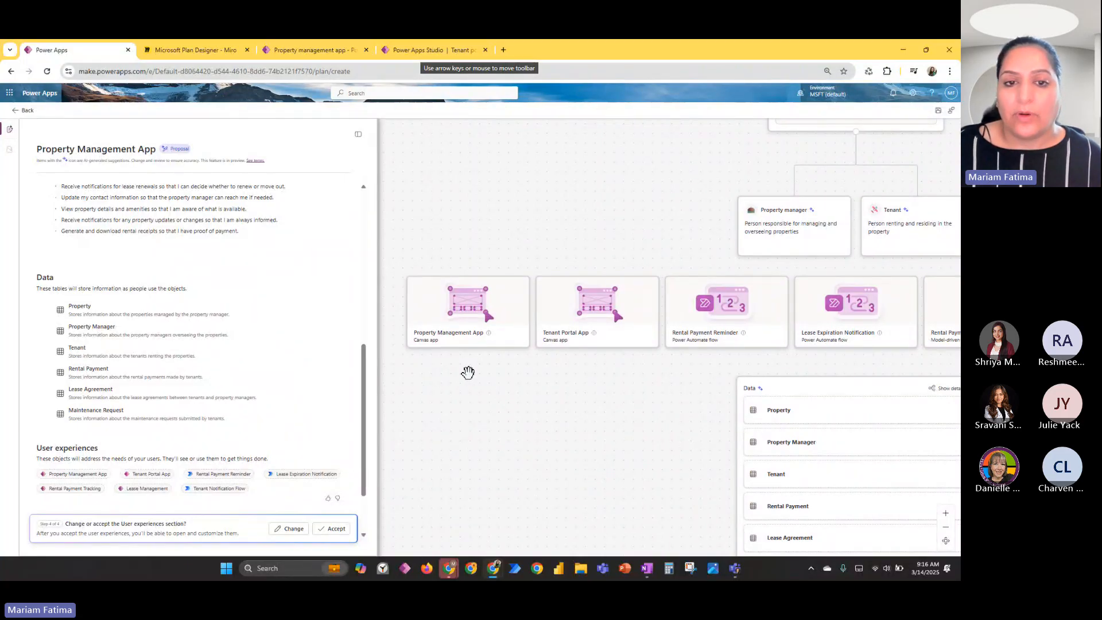
{"action": "left_click_drag", "start_coordinate": [596, 388], "coordinate": [527, 388]}
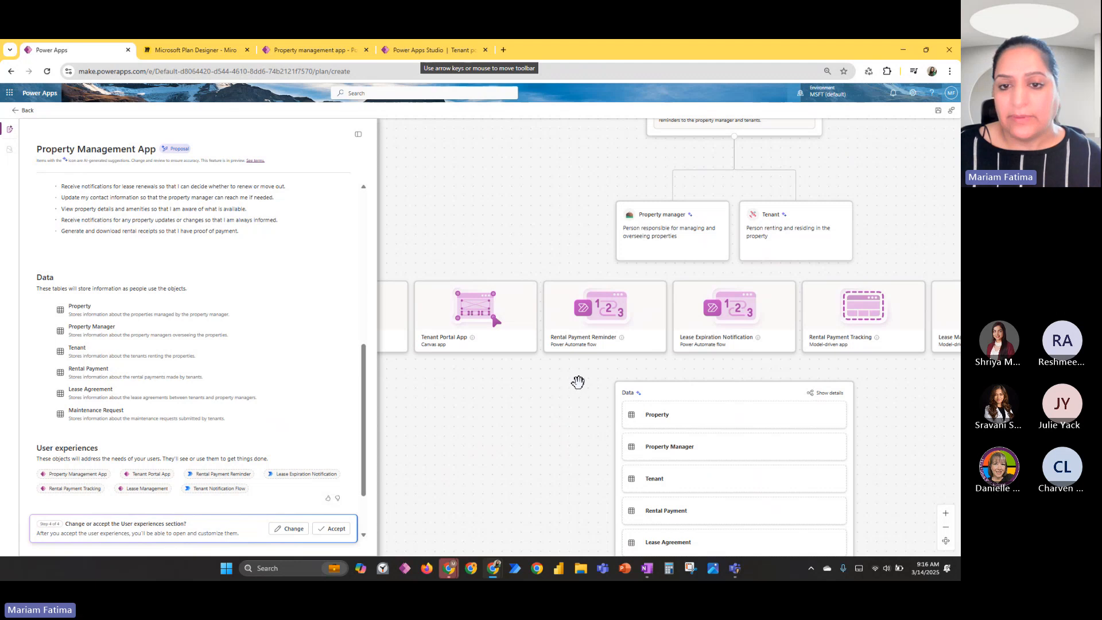
{"action": "left_click_drag", "start_coordinate": [571, 389], "coordinate": [469, 392]}
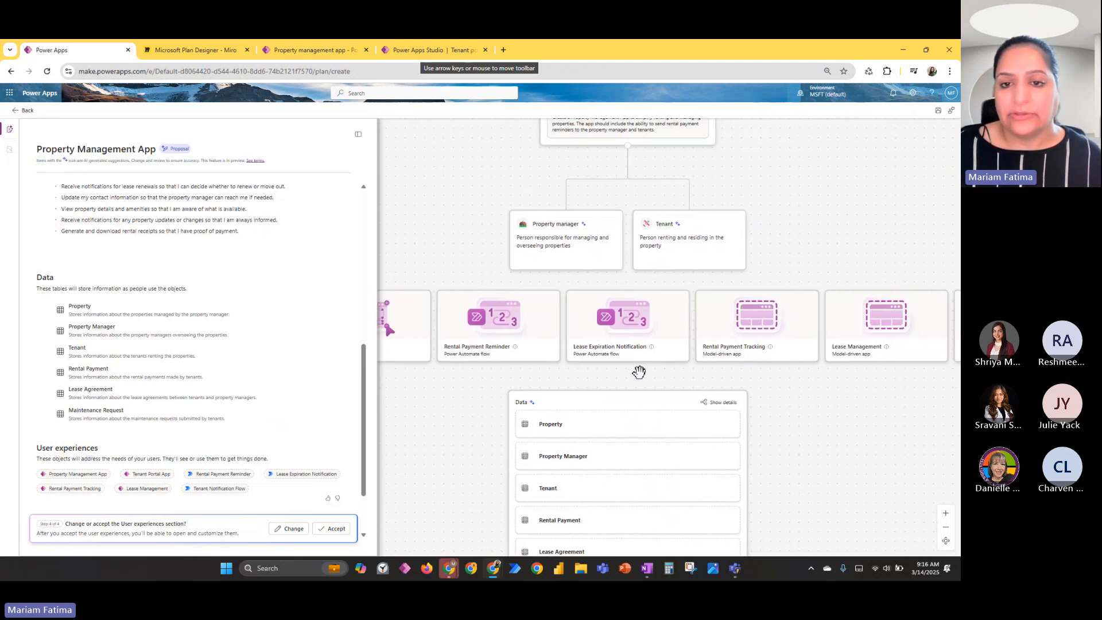
{"action": "left_click_drag", "start_coordinate": [787, 397], "coordinate": [706, 387]}
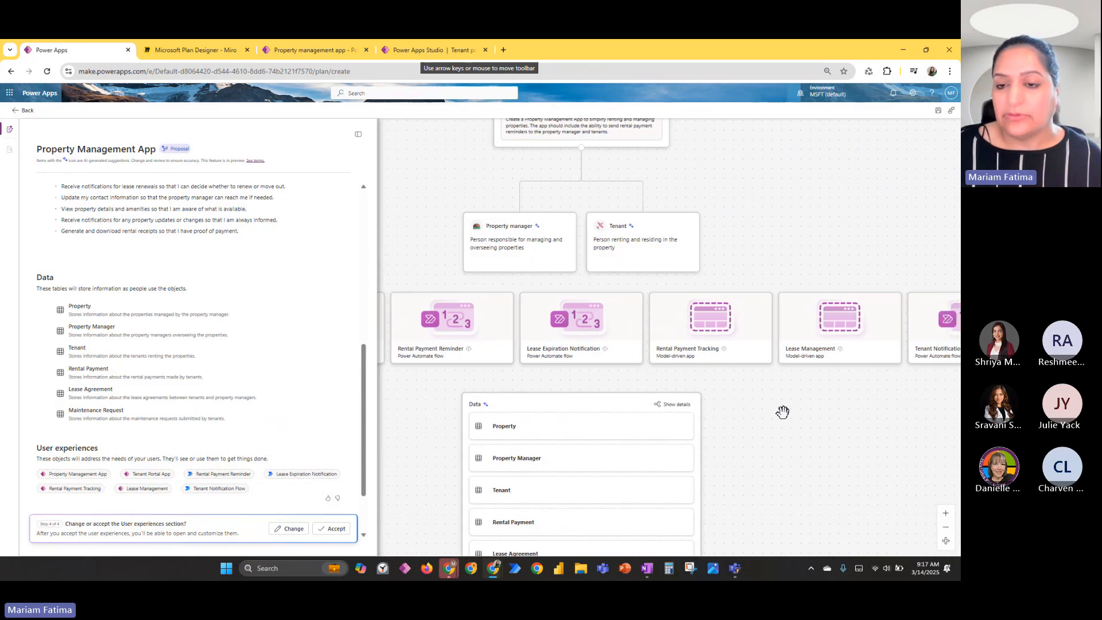
{"action": "left_click_drag", "start_coordinate": [779, 414], "coordinate": [721, 413]}
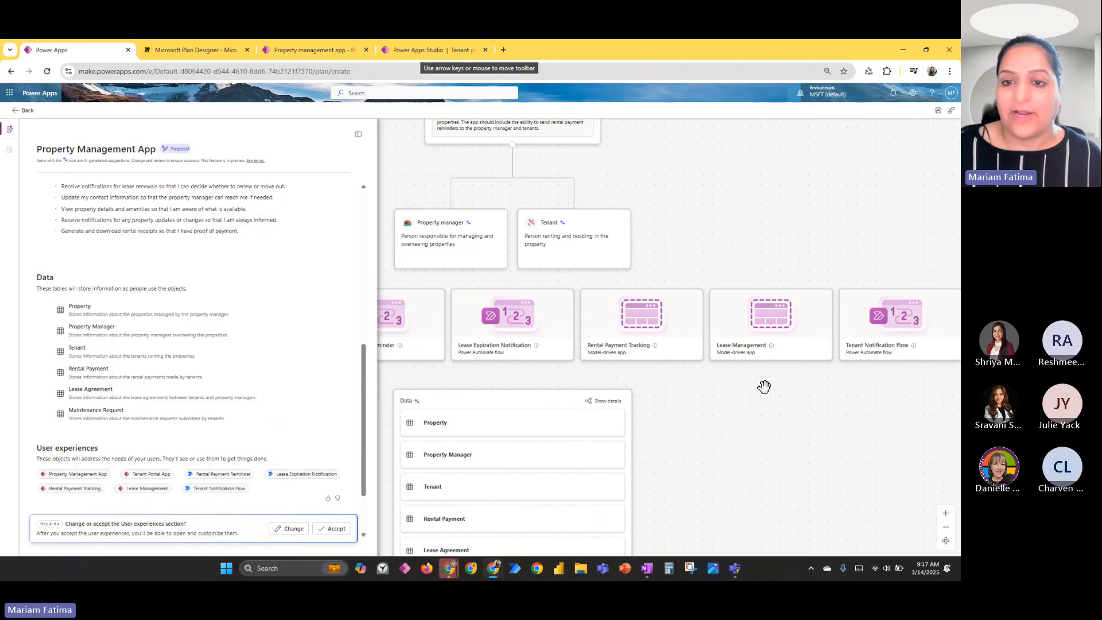
{"action": "left_click_drag", "start_coordinate": [846, 406], "coordinate": [768, 417]}
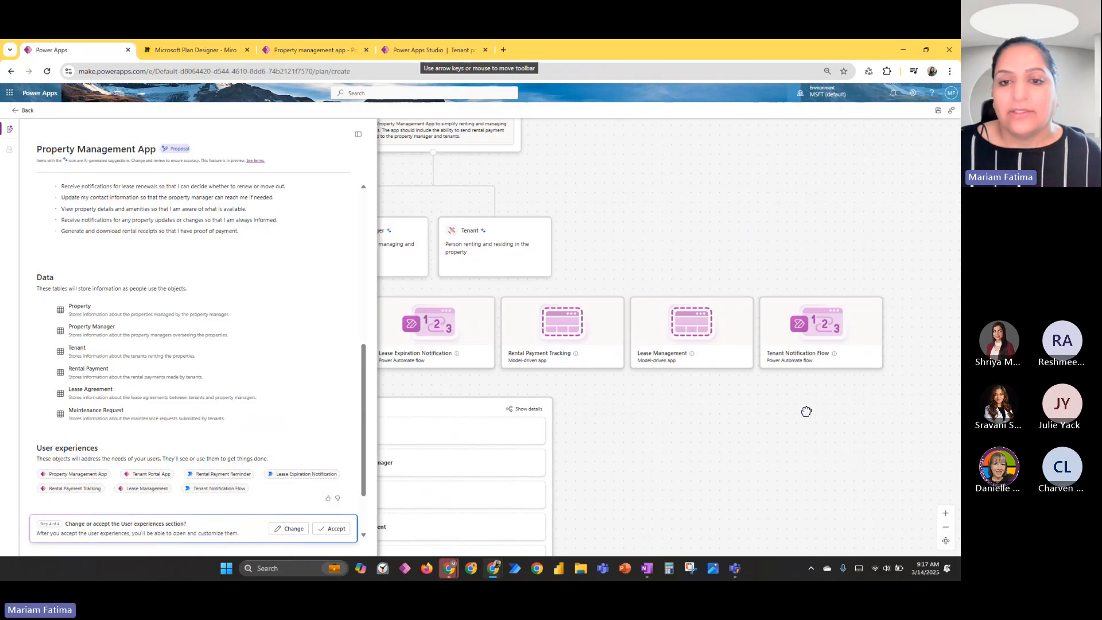
{"action": "scroll", "coordinate": [725, 425], "scroll_direction": "down", "scroll_amount": 5}
{"action": "left_click_drag", "start_coordinate": [733, 442], "coordinate": [812, 386]}
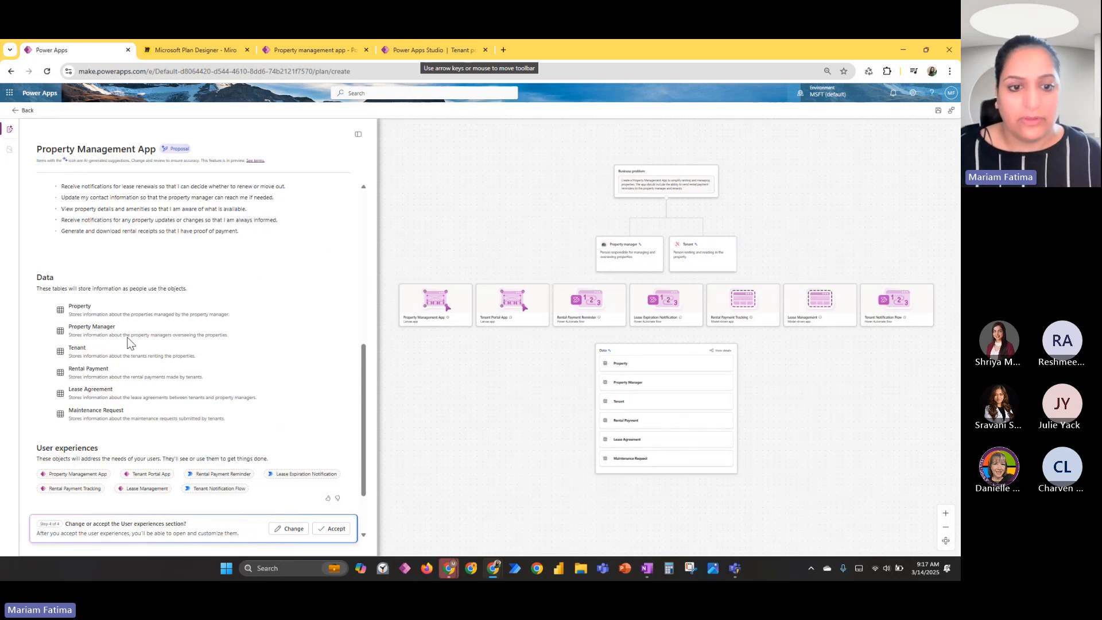
Step: Request user experience changes: convert Property Management App to model-driven, leave the tenant app as canvas, combine all model-driven apps and combine all Power Automate flows
{"action": "left_click", "coordinate": [292, 529]}
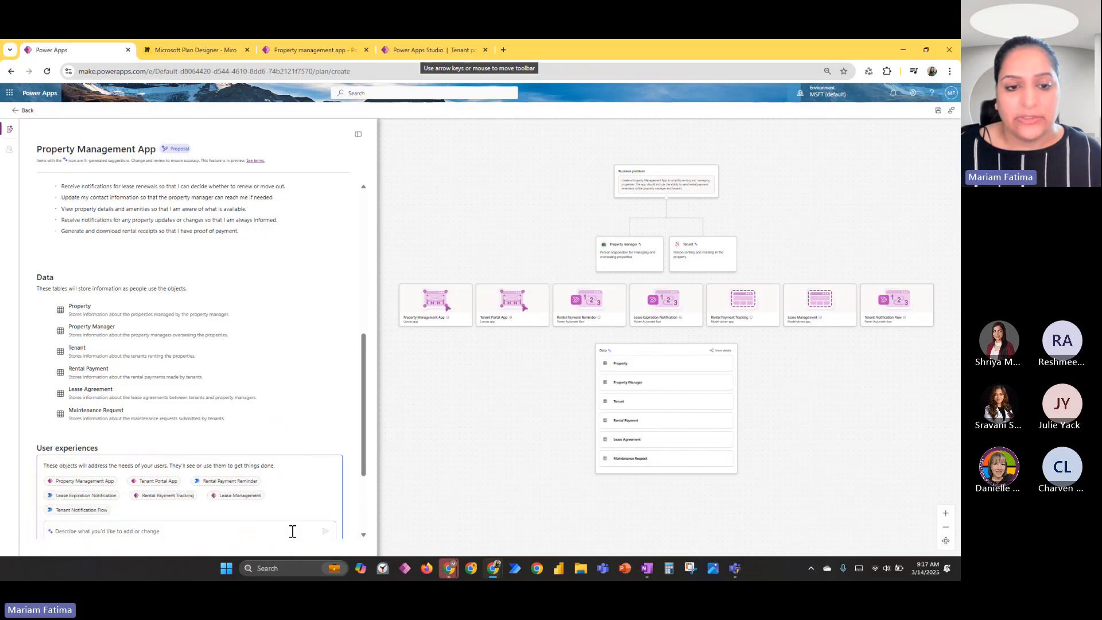
{"action": "key", "text": "alt+Tab"}
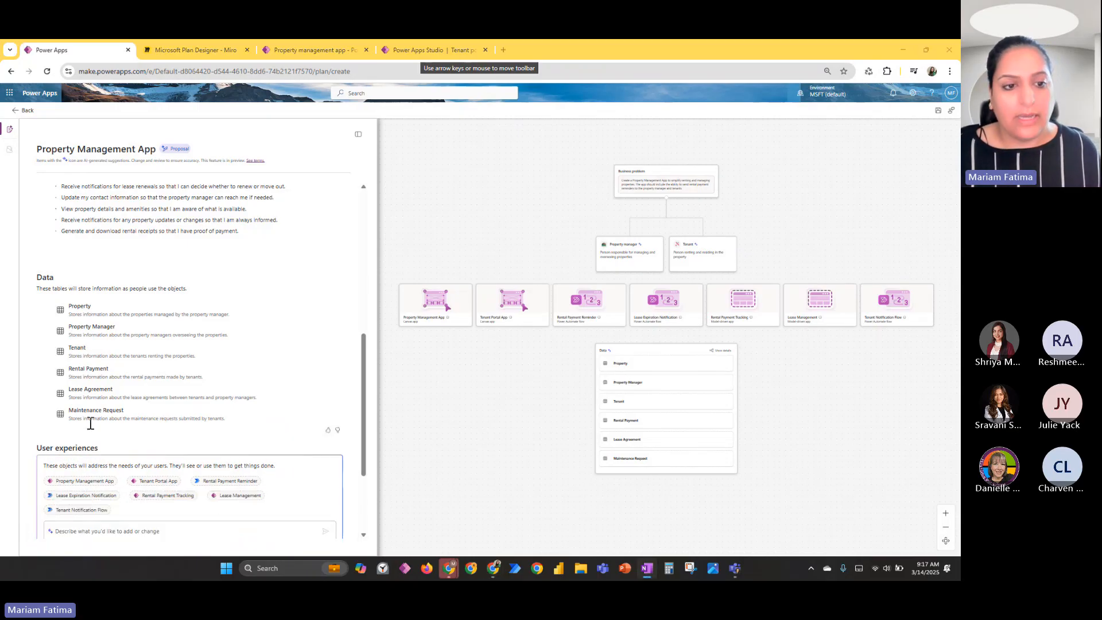
{"action": "left_click", "coordinate": [94, 531]}
{"action": "type", "text": "Convert Property Management App into a model driven app while leave the tenant app as a canvas app. Combine all model driven apps. Combine all Power Automate Flows."}
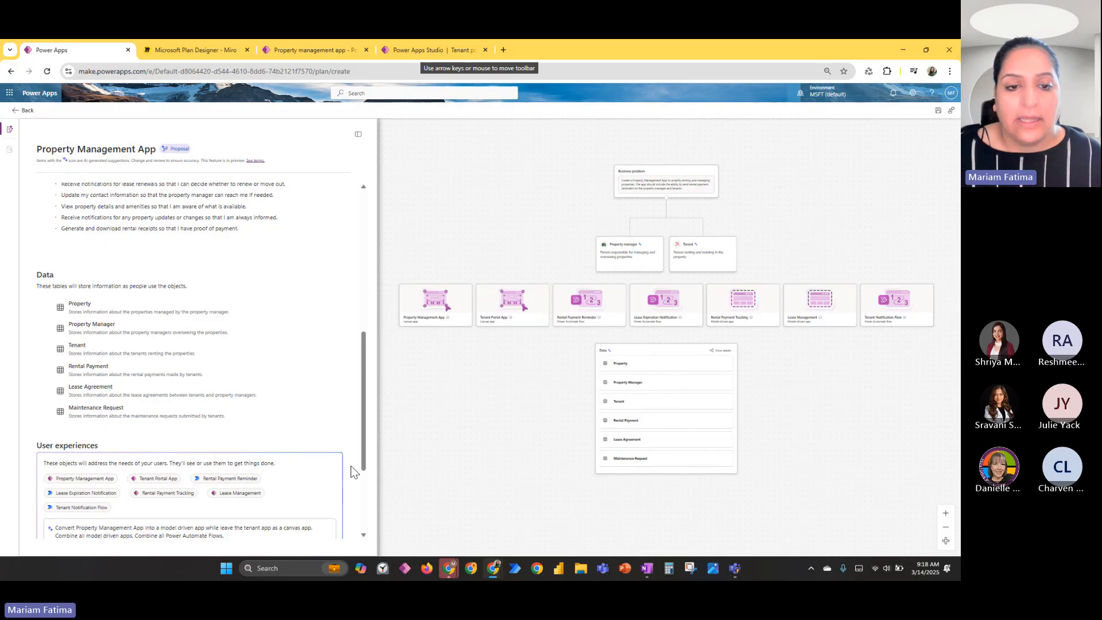
{"action": "scroll", "coordinate": [310, 476], "scroll_direction": "down", "scroll_amount": 2}
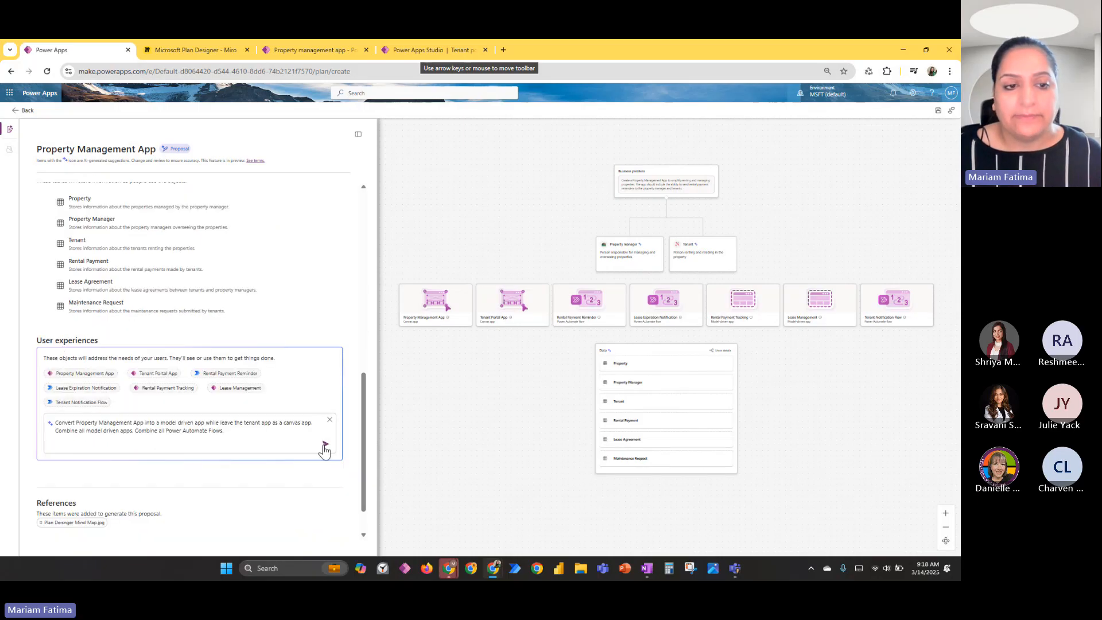
{"action": "left_click", "coordinate": [324, 446]}
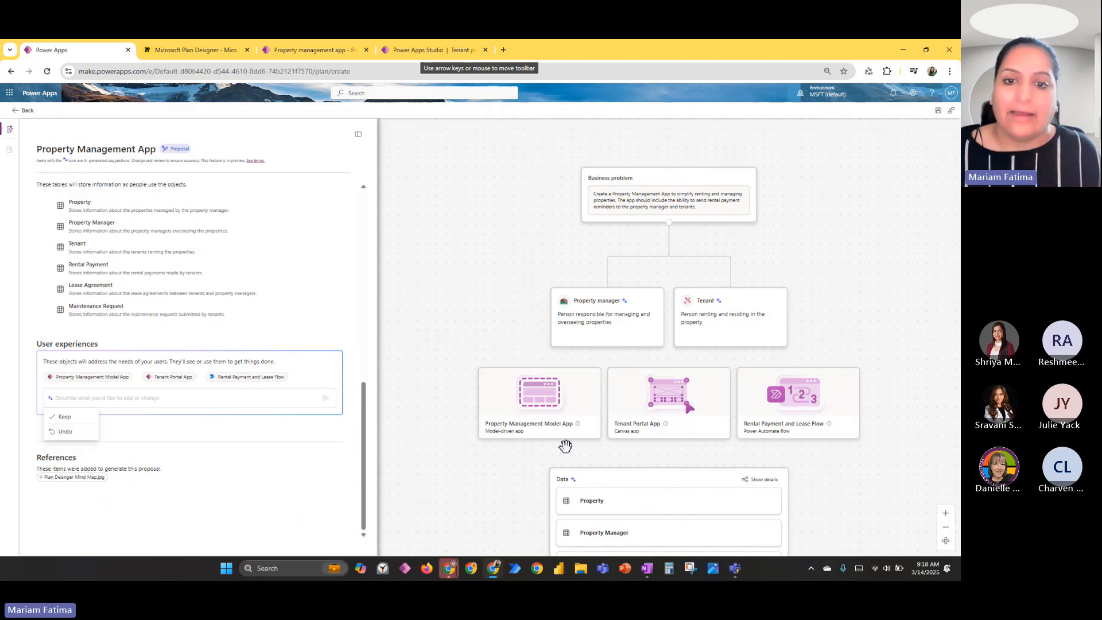
Step: Check the Property Management Model App's details, keep the revised user experiences and accept the User experiences section
{"action": "mouse_move", "coordinate": [578, 424]}
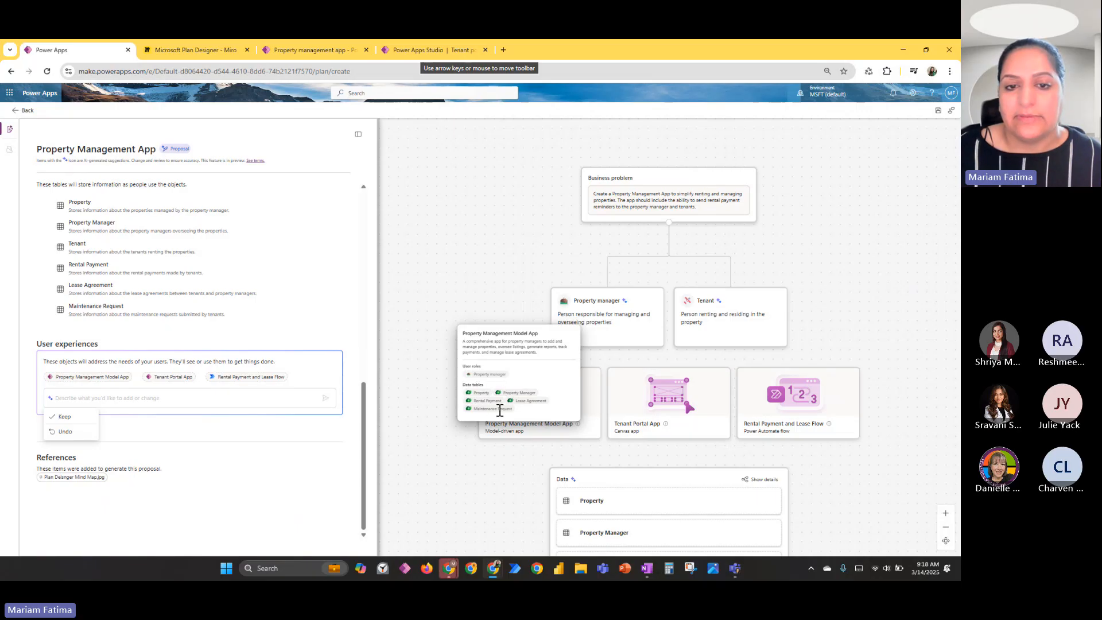
{"action": "left_click", "coordinate": [528, 466]}
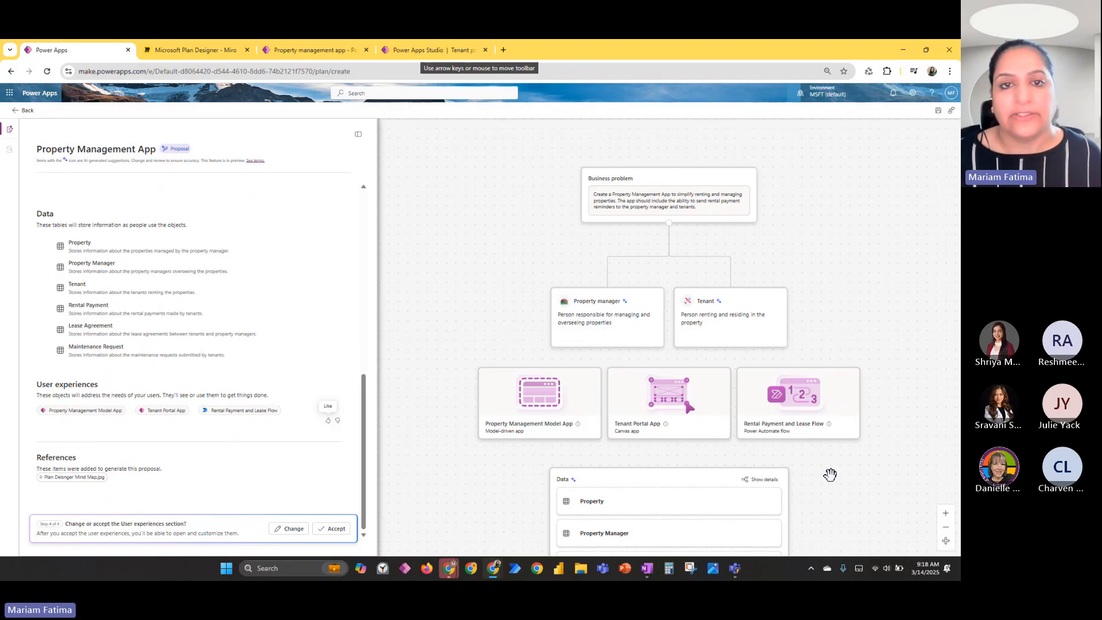
{"action": "left_click_drag", "start_coordinate": [830, 477], "coordinate": [814, 304]}
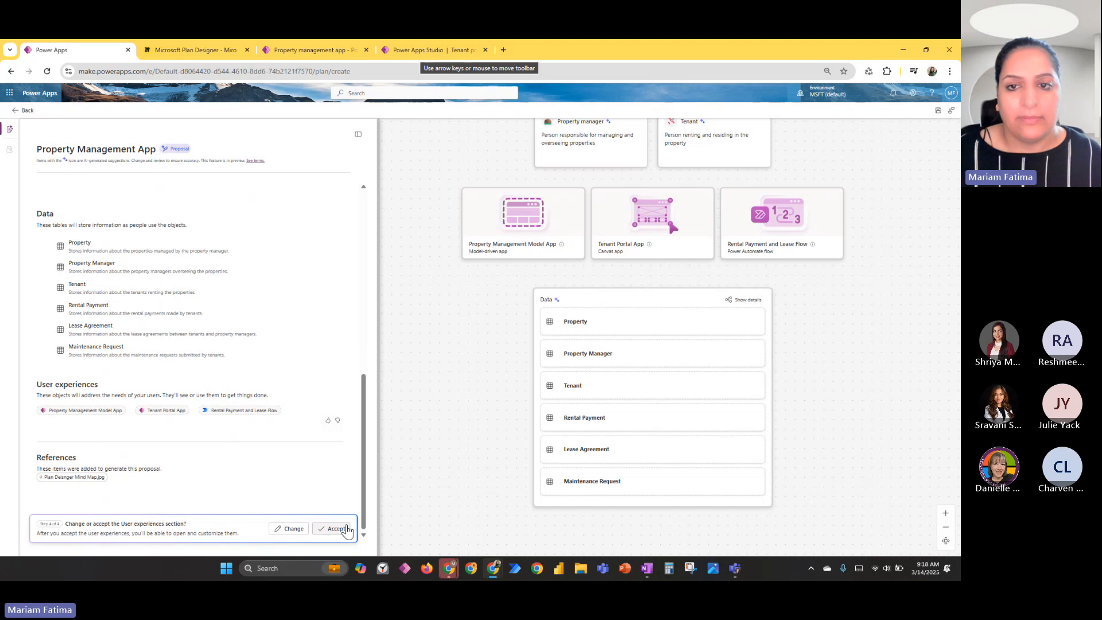
{"action": "left_click", "coordinate": [337, 531]}
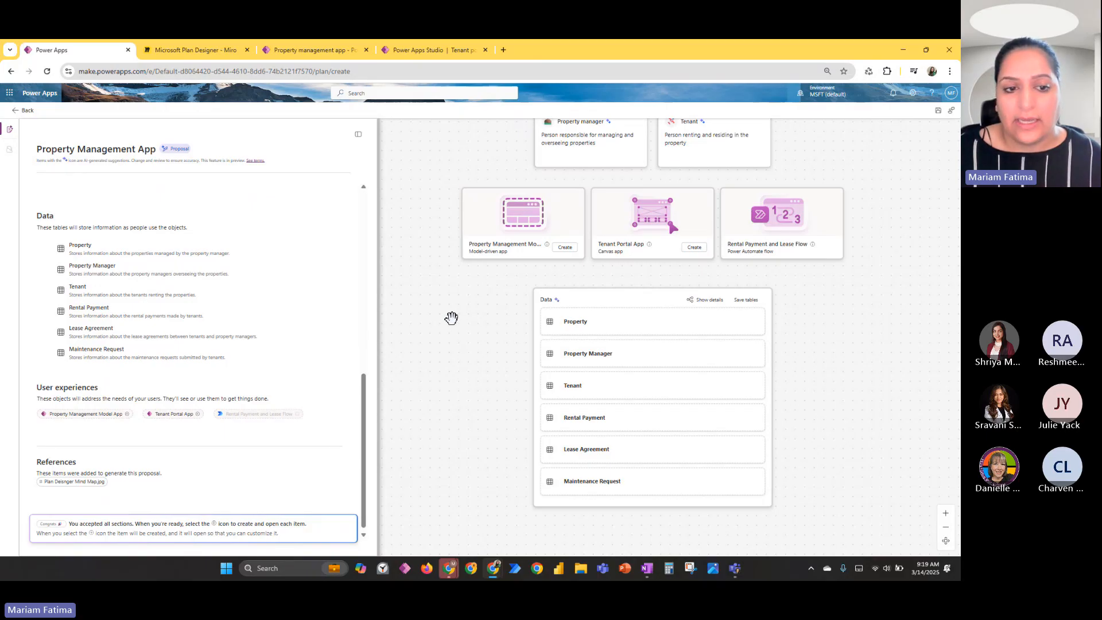
Step: Save the plan's data tables to a new solution named "Property Management App 1"
{"action": "left_click", "coordinate": [748, 301]}
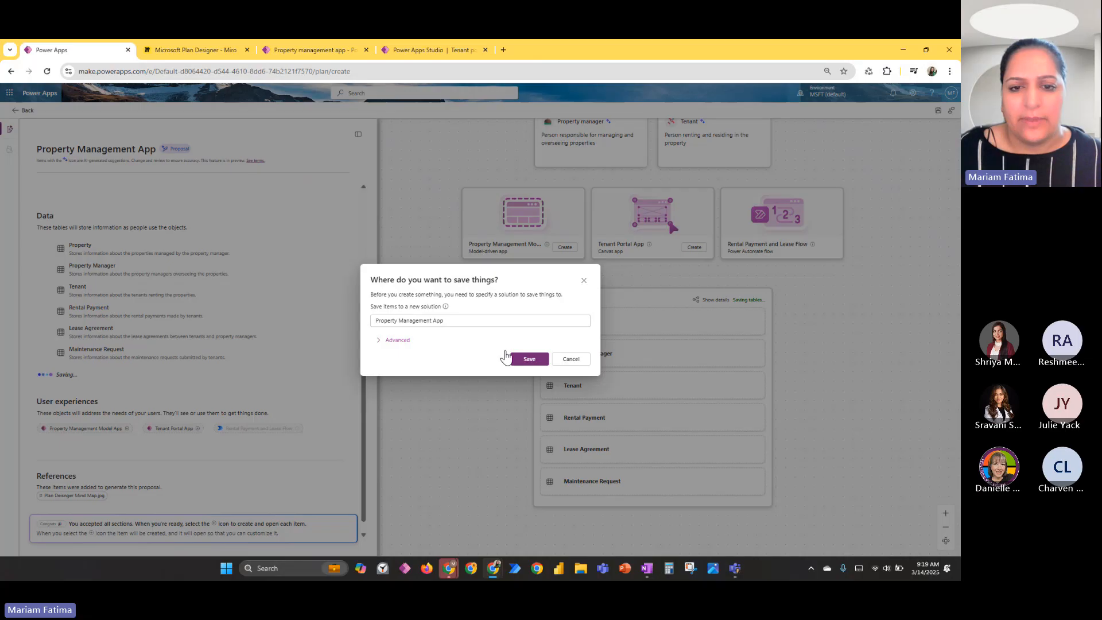
{"action": "left_click", "coordinate": [524, 362]}
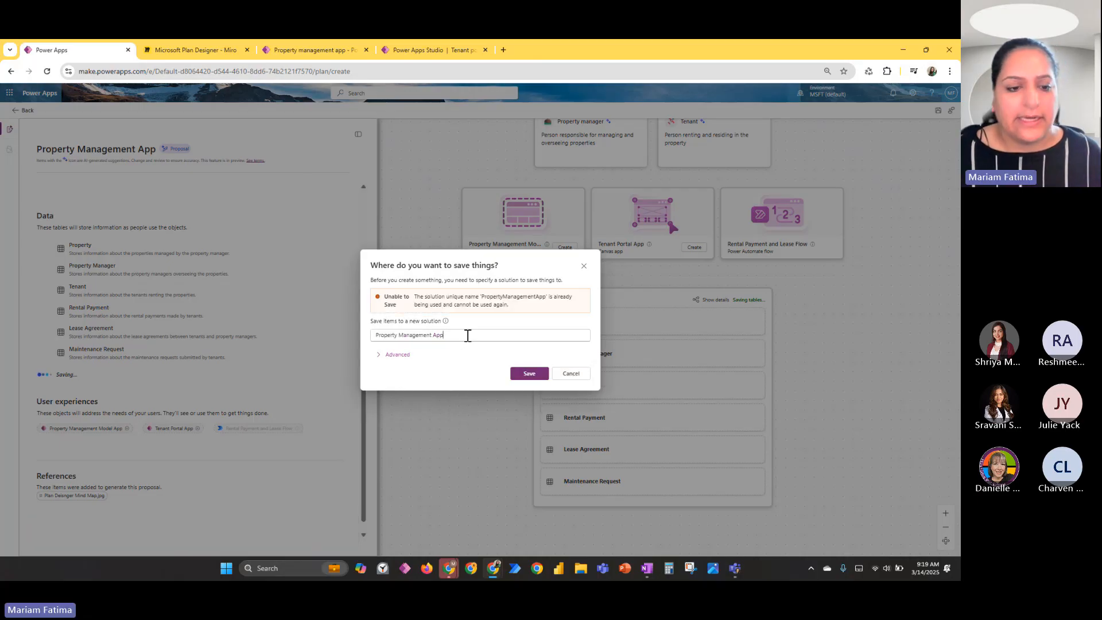
{"action": "left_click", "coordinate": [468, 336]}
{"action": "type", "text": "1"}
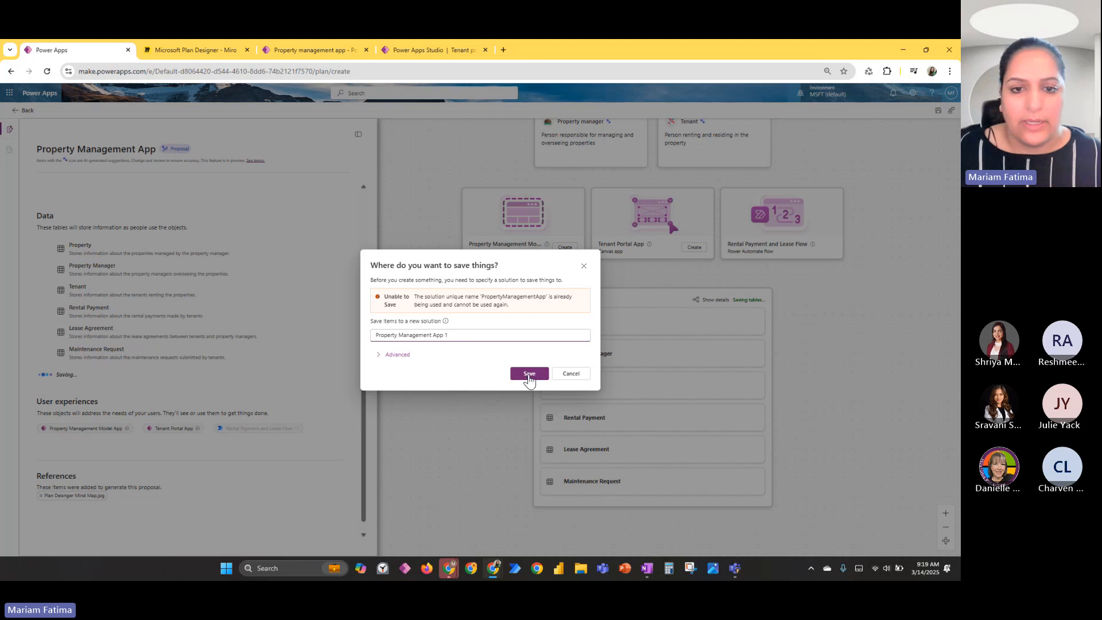
{"action": "left_click", "coordinate": [526, 374]}
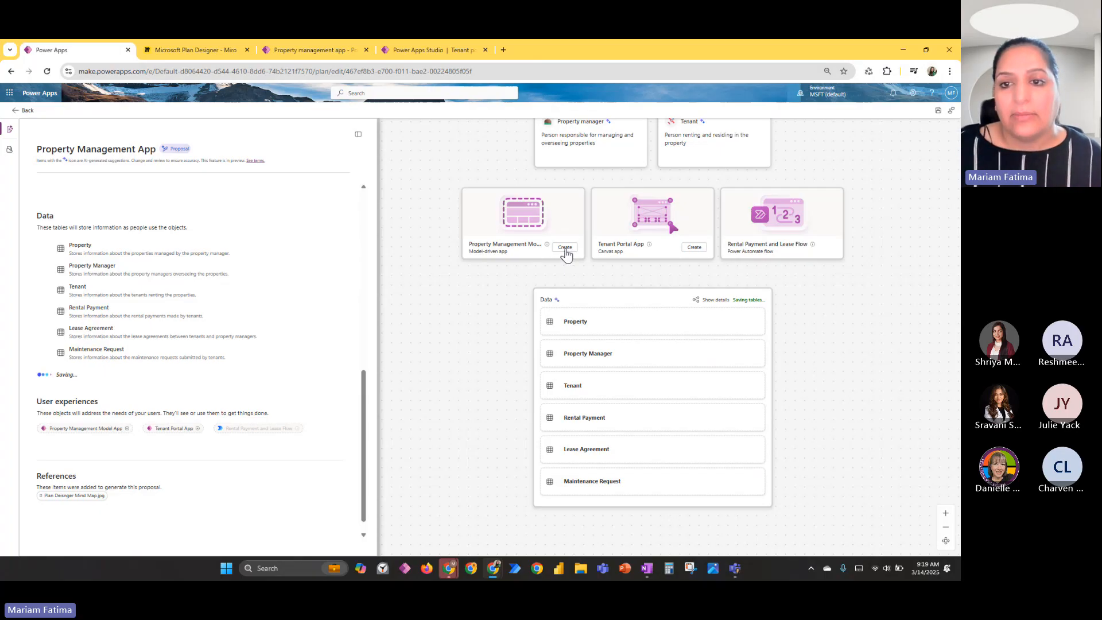
{"action": "mouse_move", "coordinate": [827, 251]}
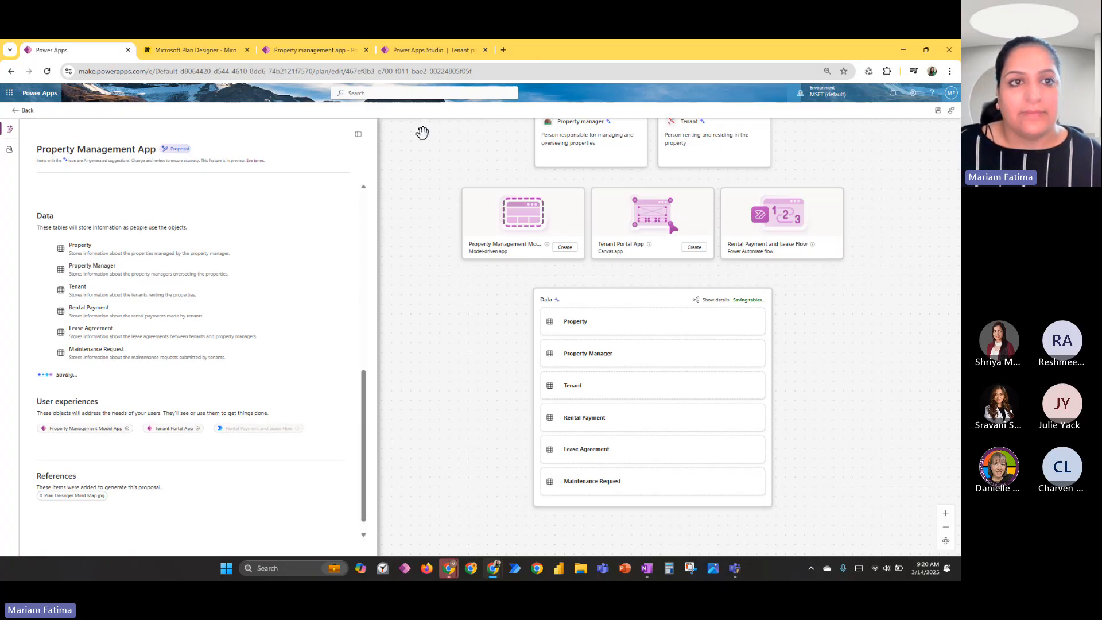
Step: Examine the already built Property management app and the Tenant portal app's Welcome and Tenants screens, skipping the studio introduction
{"action": "left_click", "coordinate": [317, 56]}
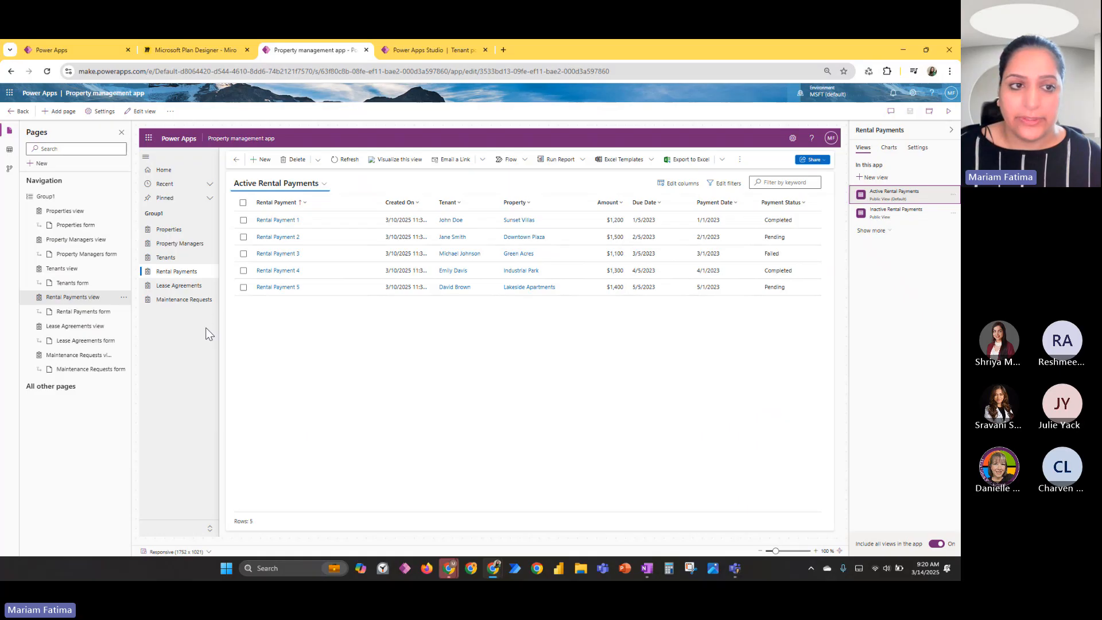
{"action": "left_click", "coordinate": [386, 50]}
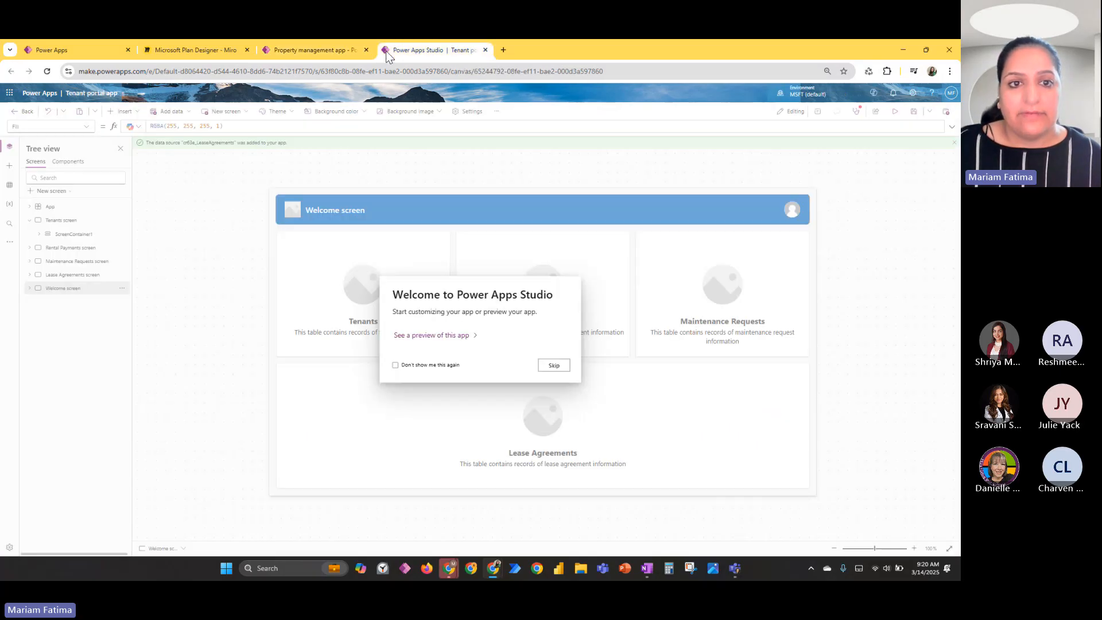
{"action": "left_click", "coordinate": [554, 367]}
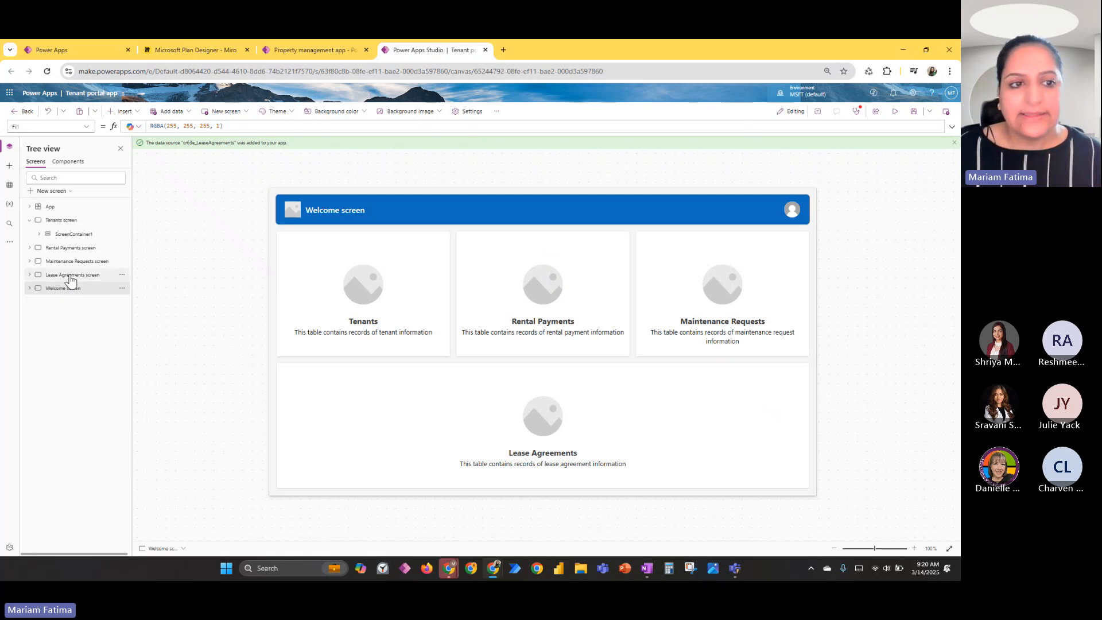
{"action": "left_click", "coordinate": [71, 223]}
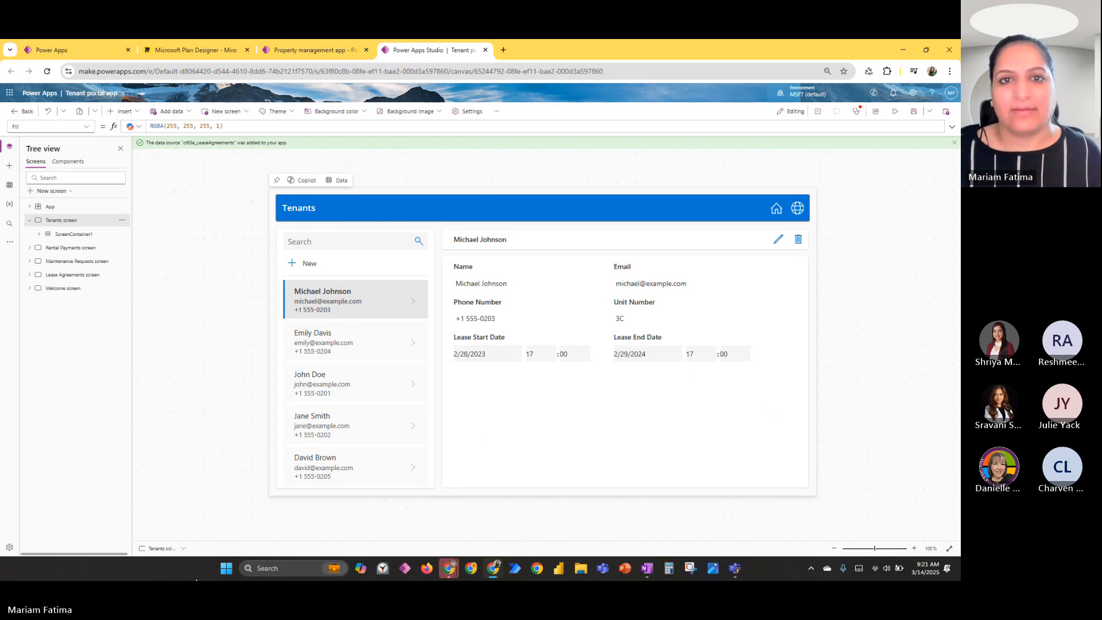
{"action": "left_click", "coordinate": [534, 52]}
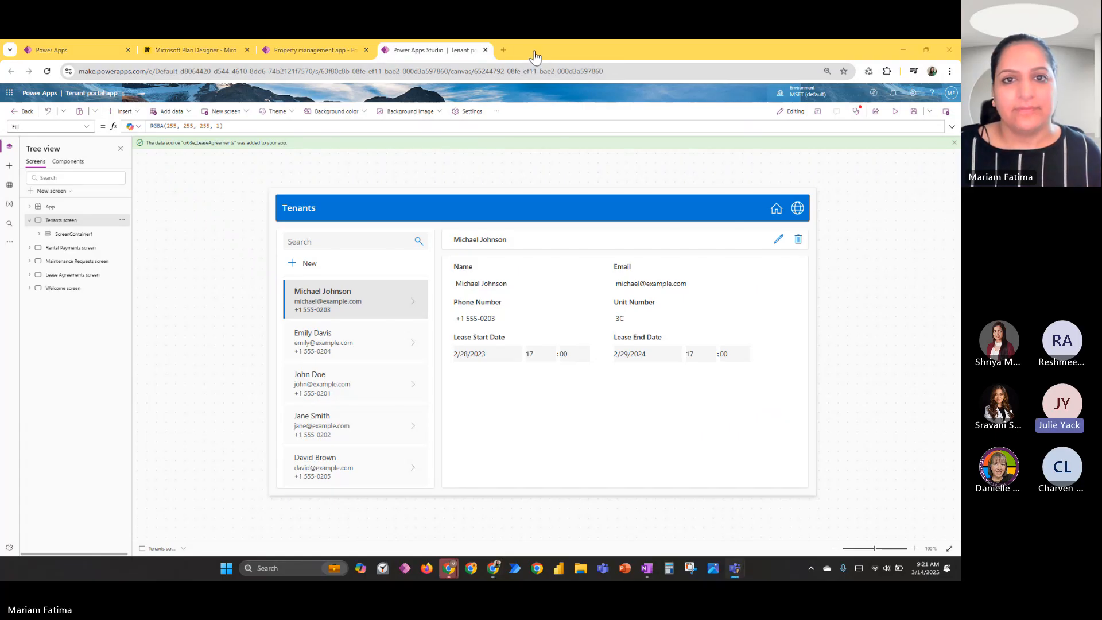